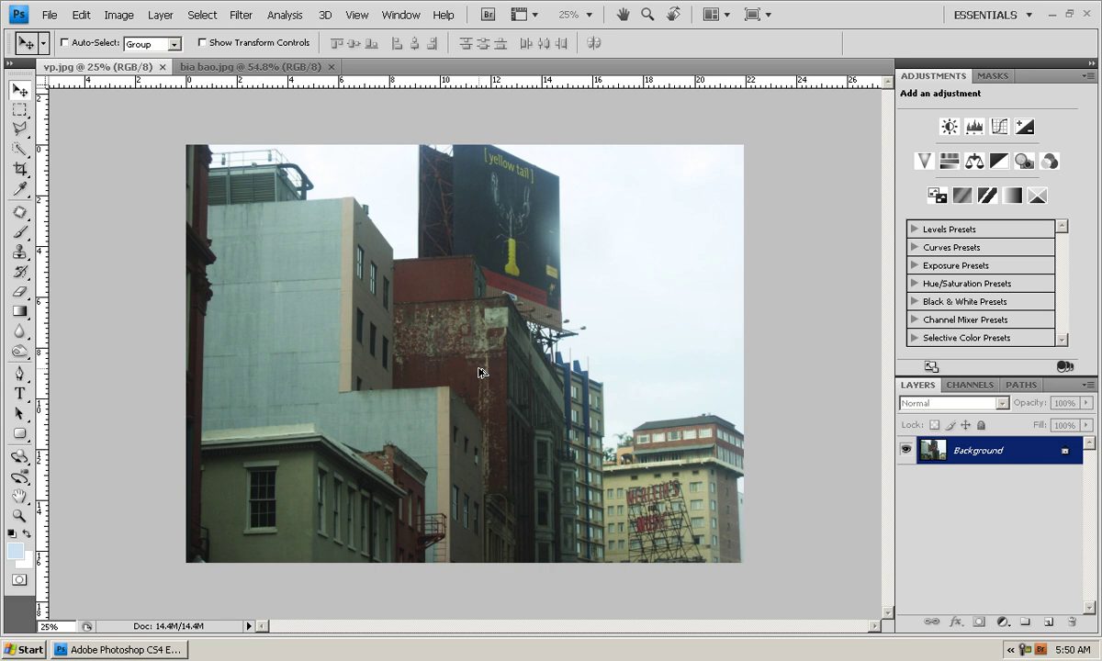
Glance at the Filter menu without applying anything, then bring up the bia bao.jpg magazine cover.
left_click(241, 15)
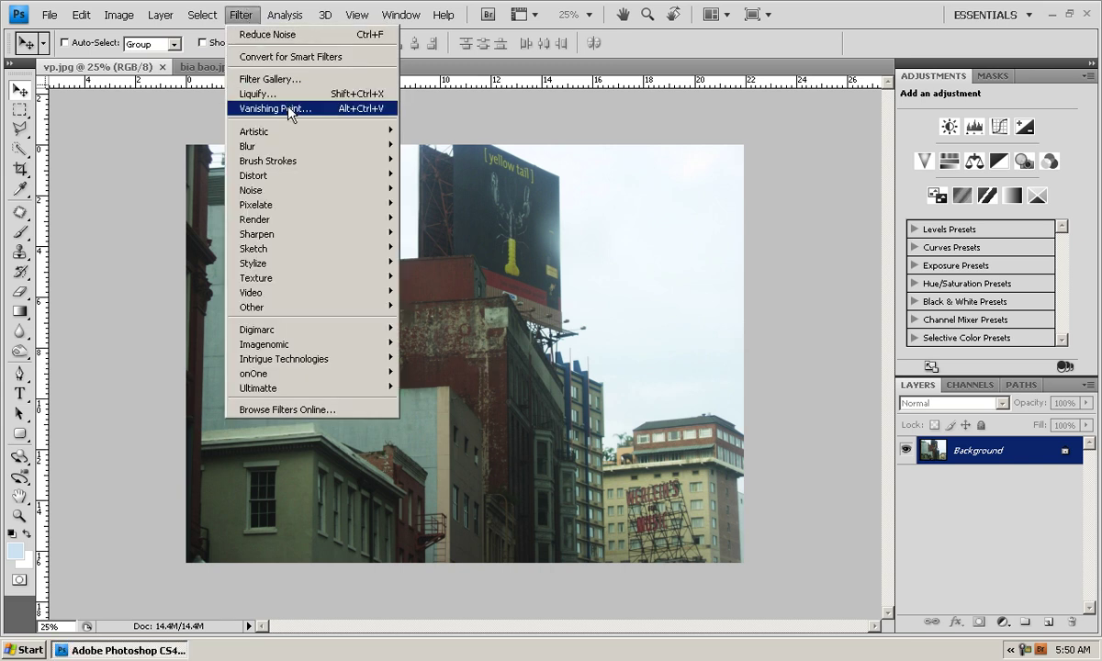
left_click(750, 138)
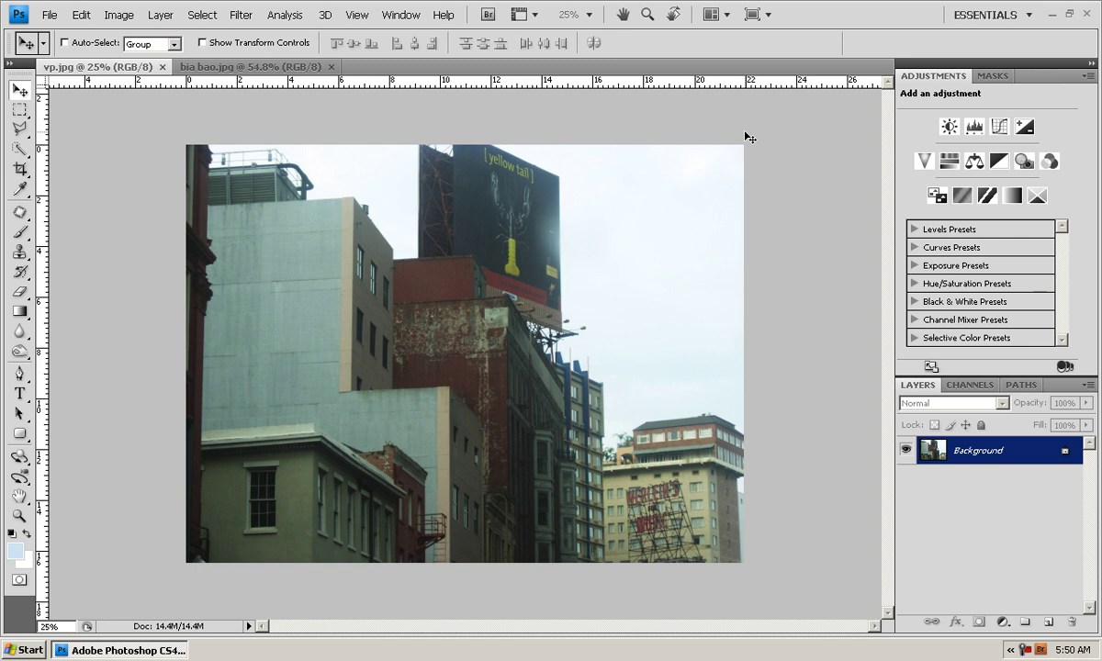
left_click(239, 68)
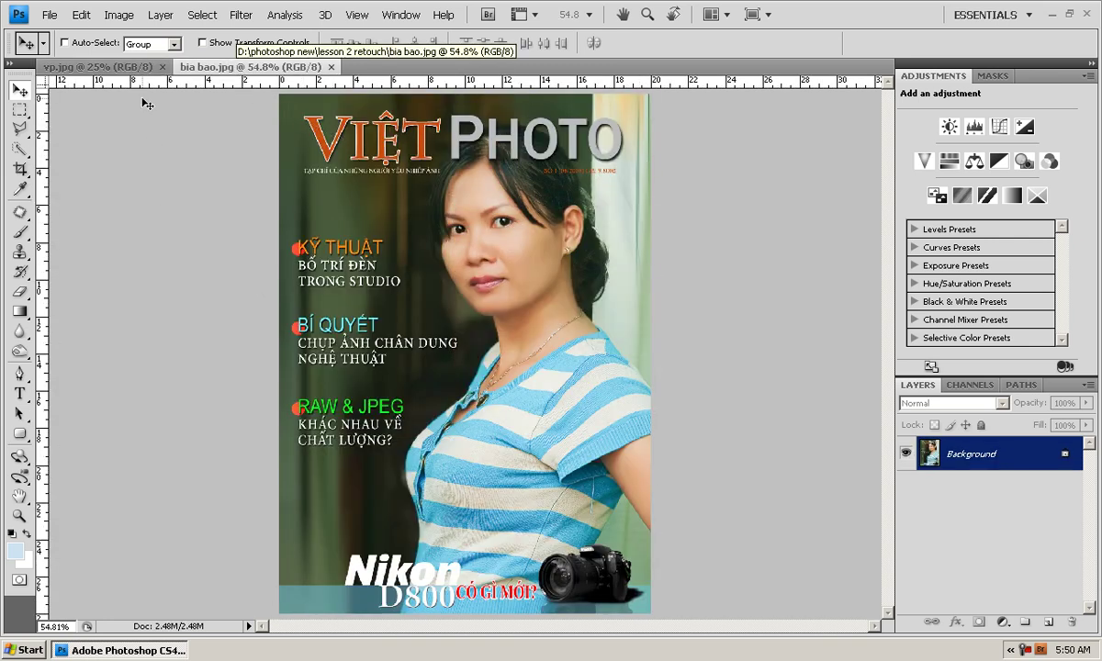
Add an empty Layer 1 to vp.jpg and copy the entire bia bao.jpg cover.
left_click(130, 67)
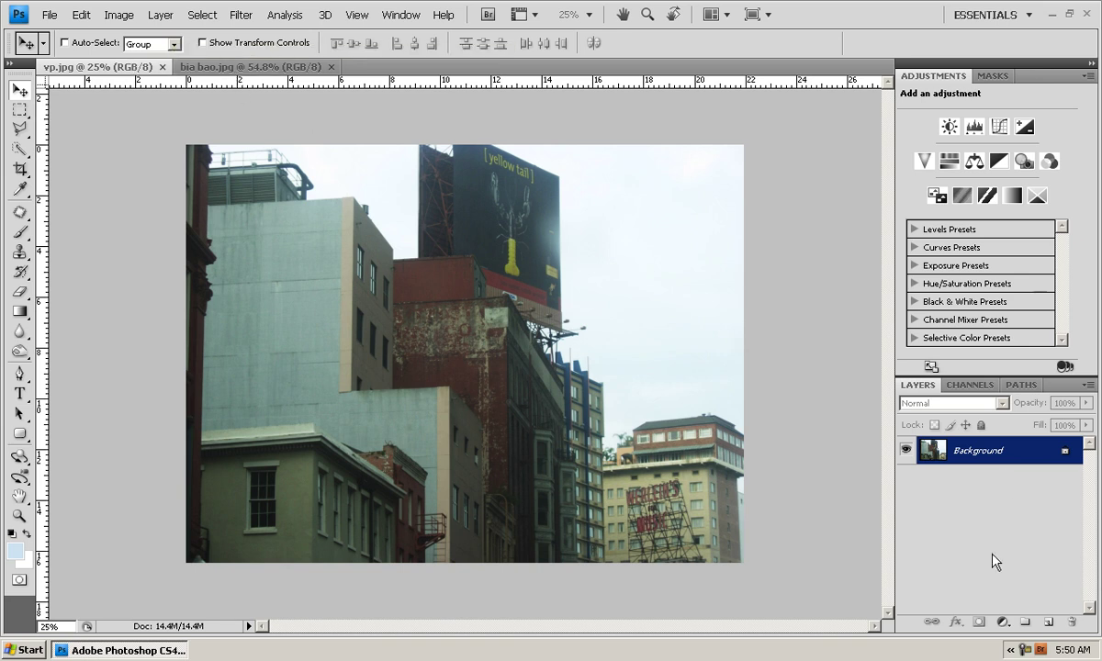
left_click(1049, 623)
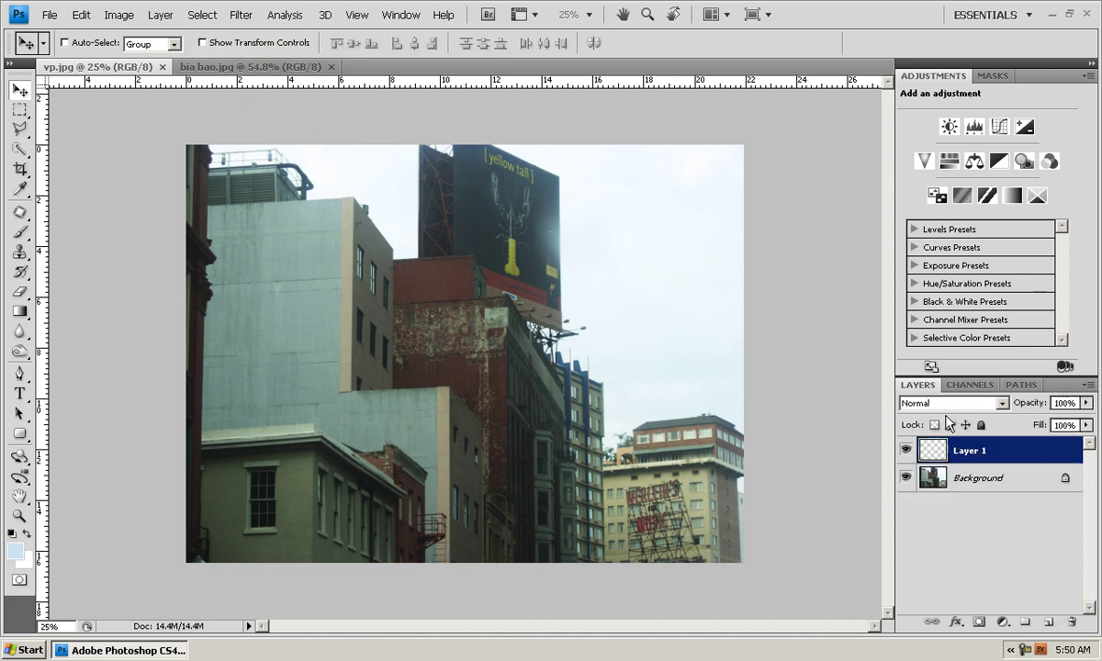
left_click(346, 73)
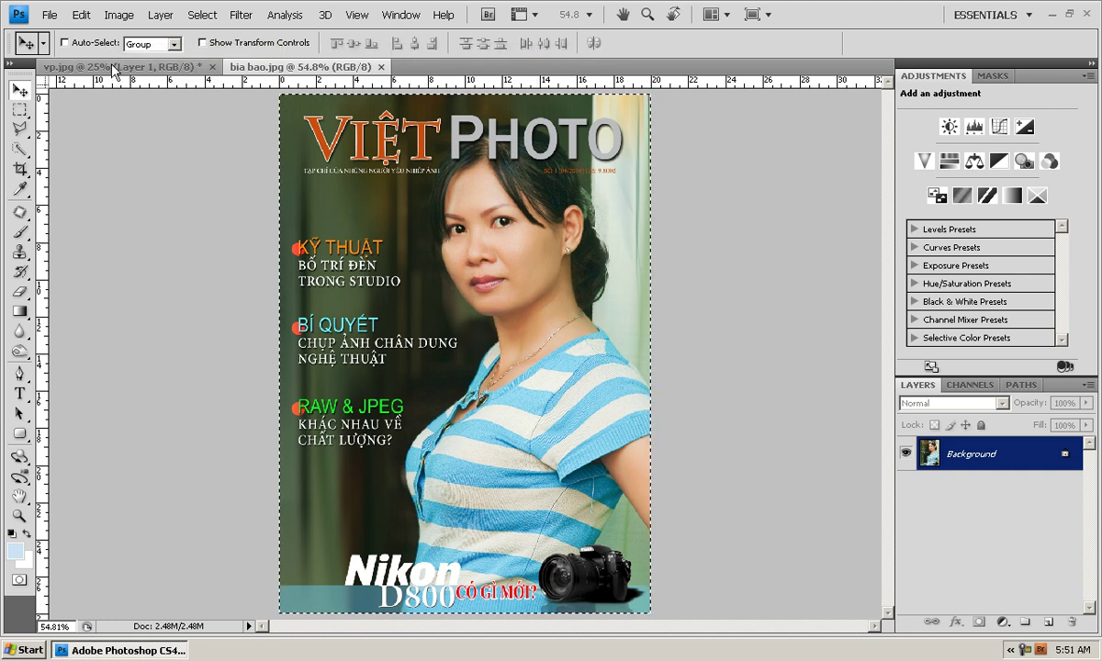
key("ctrl+Tab")
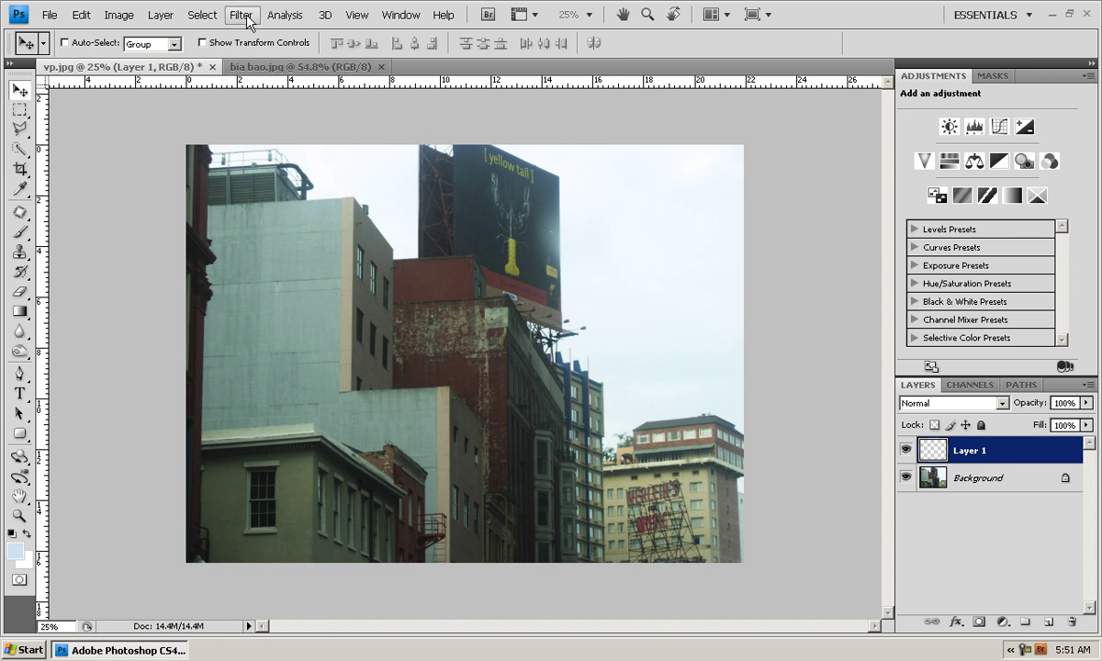
left_click(243, 15)
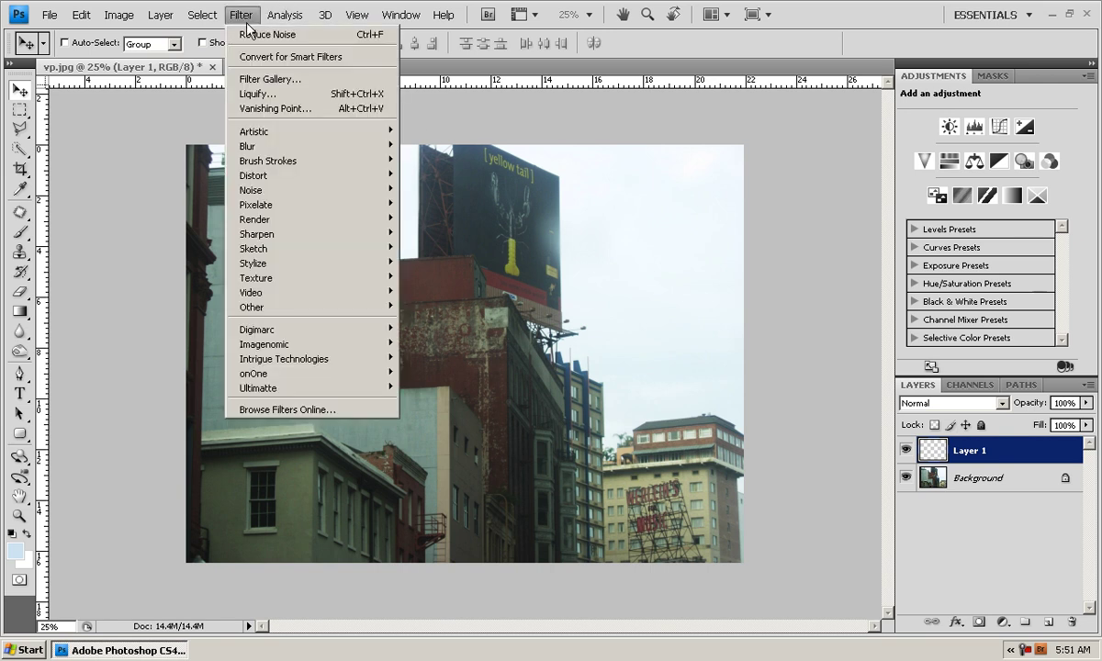
In Vanishing Point, outline a four-corner plane on the grey building's windowed side wall.
left_click(282, 109)
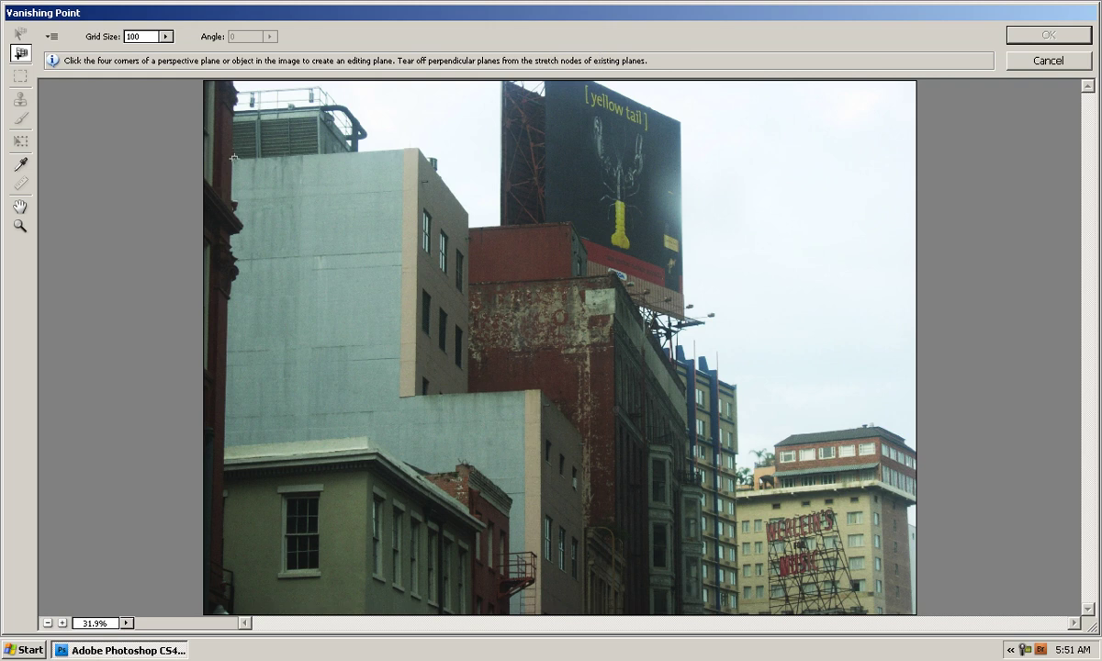
left_click(418, 147)
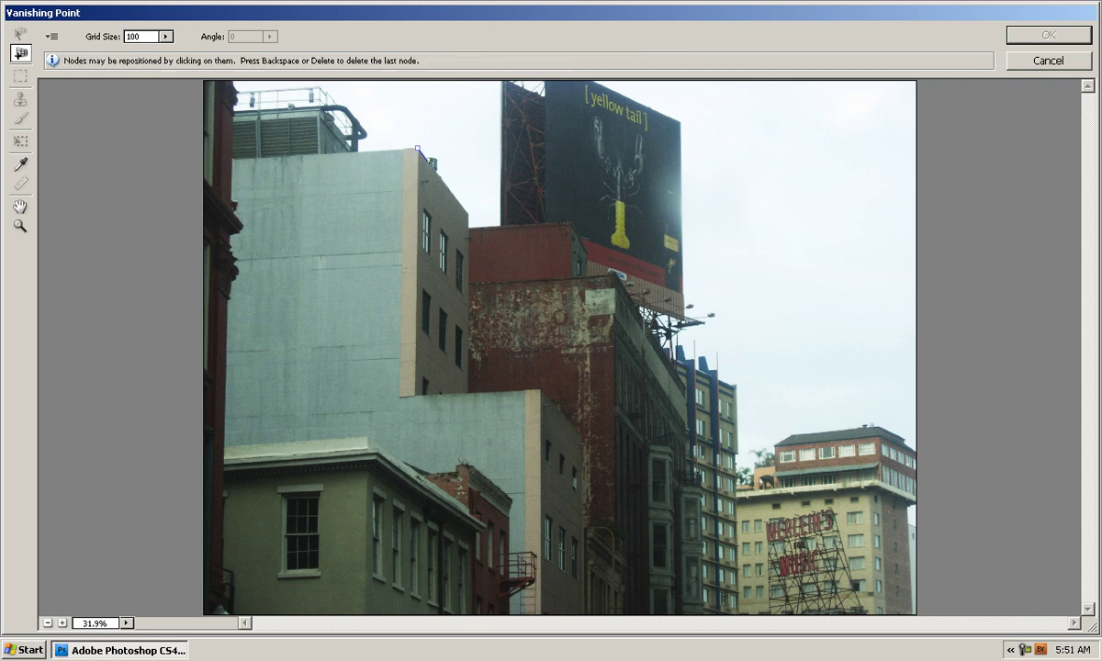
left_click(470, 216)
left_click(467, 393)
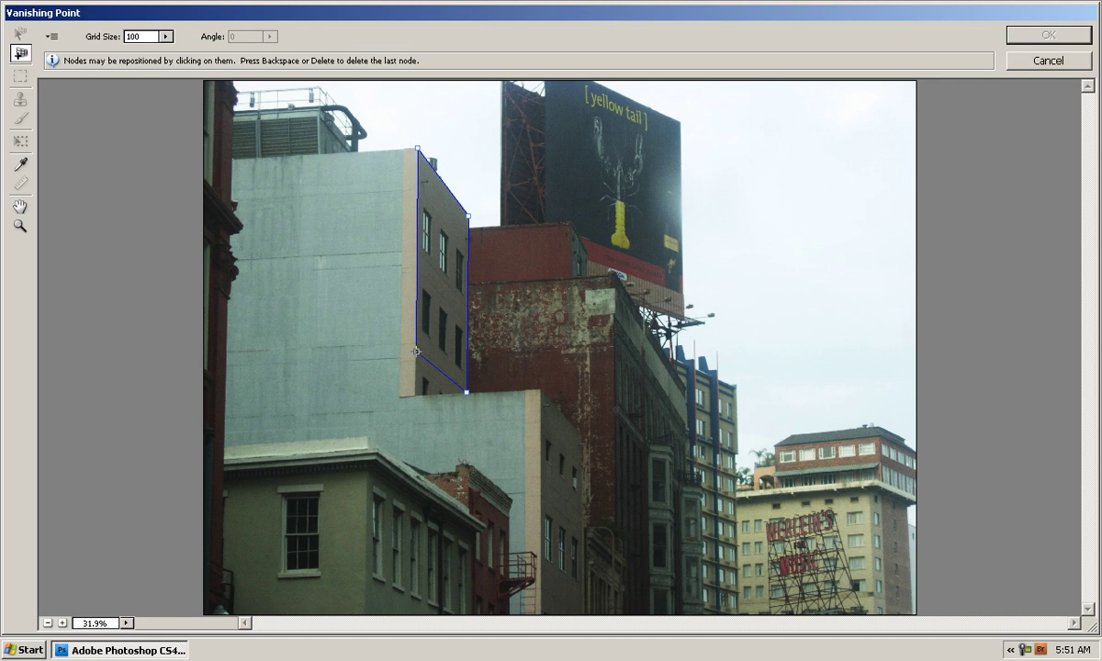
left_click(416, 351)
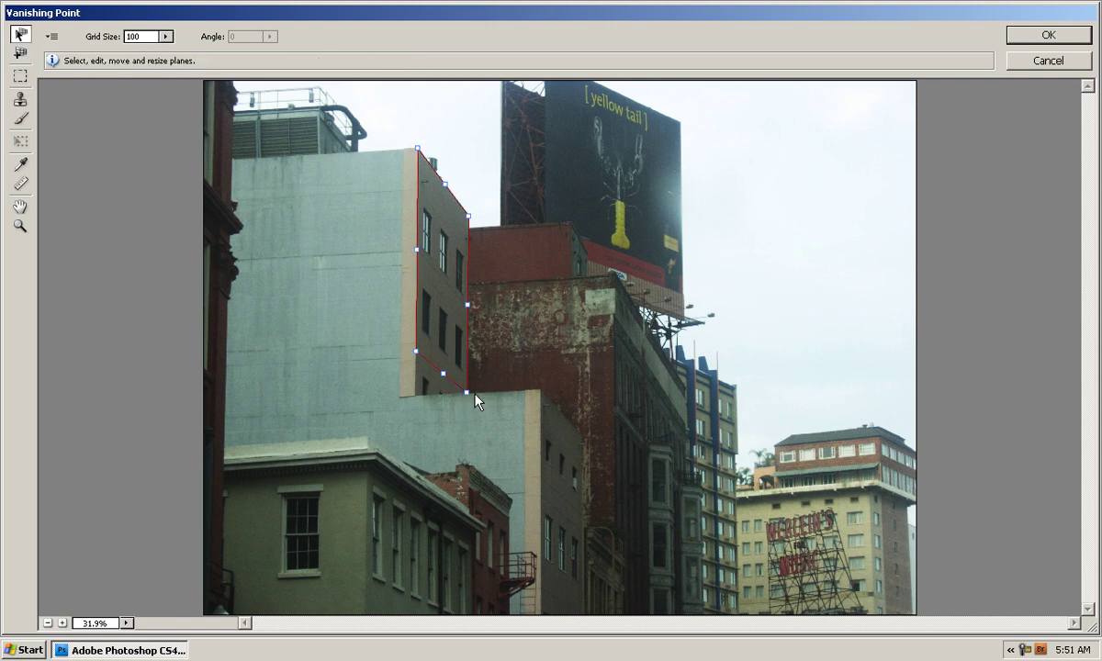
Tear off a perpendicular plane onto the blank front wall and fit its corners to the wall.
left_click_drag(467, 391, 468, 389)
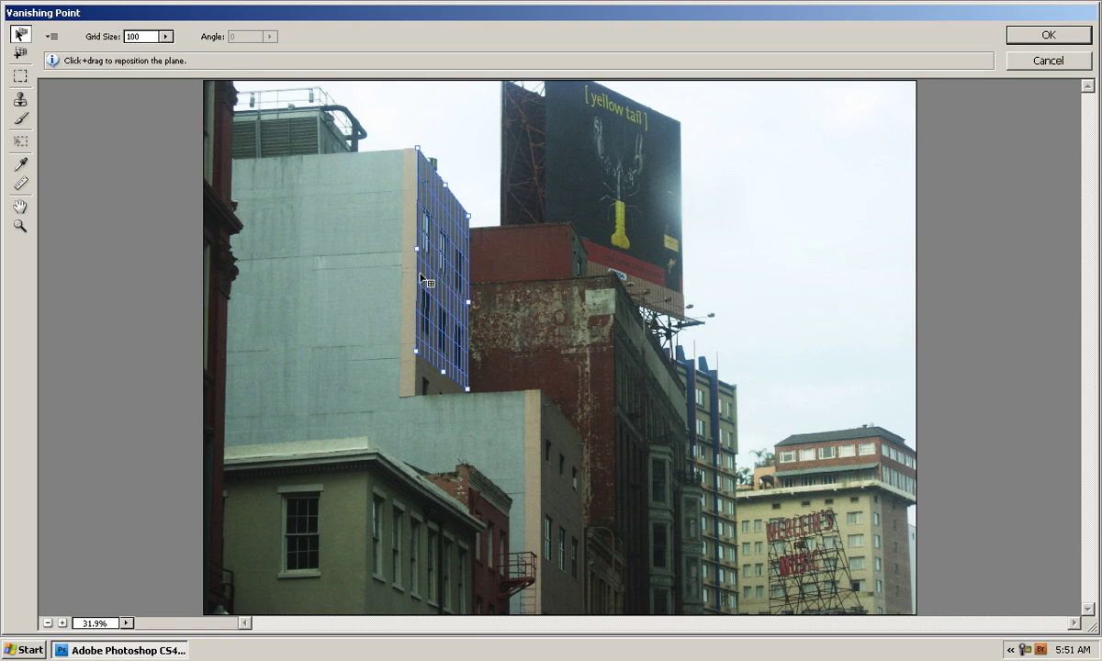
key("alt")
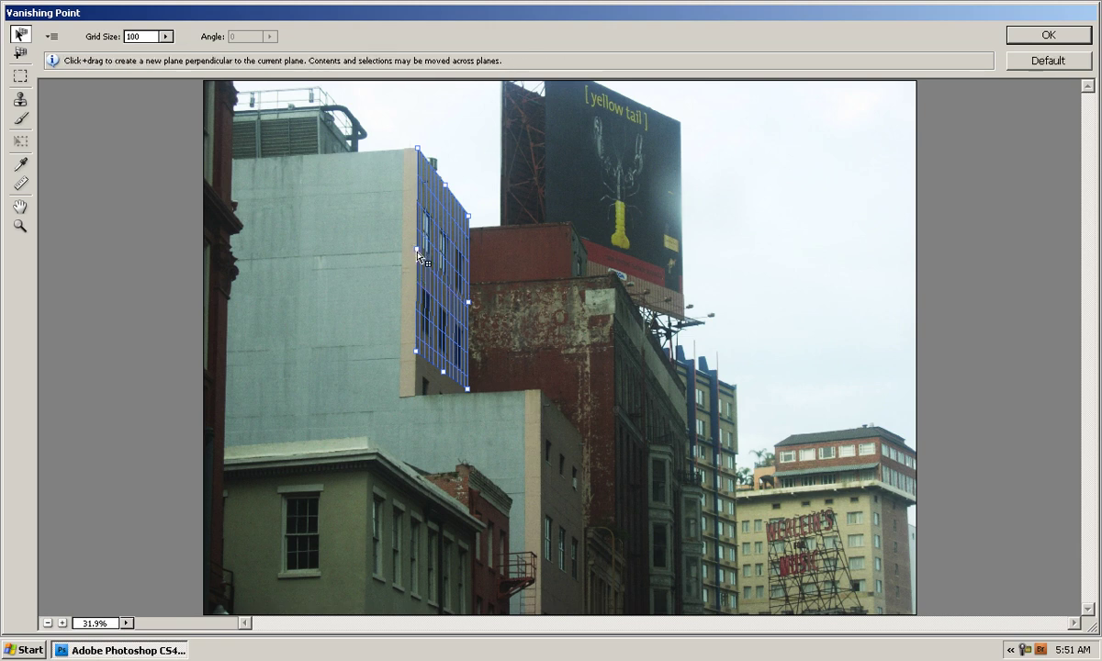
left_click_drag(418, 255, 230, 272)
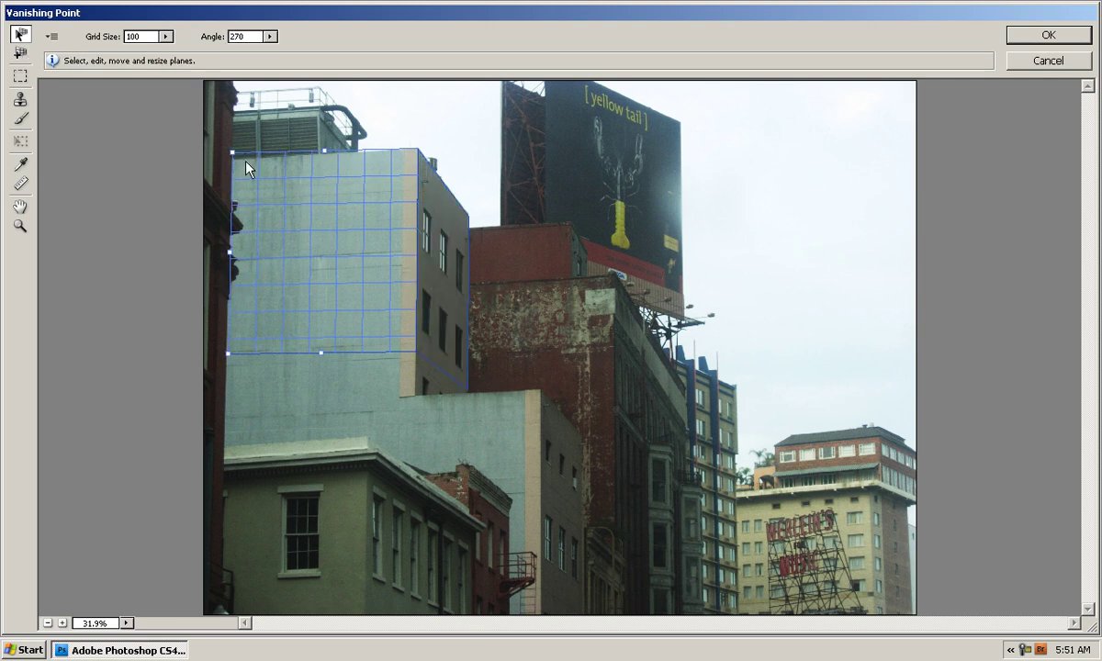
left_click_drag(234, 155, 235, 162)
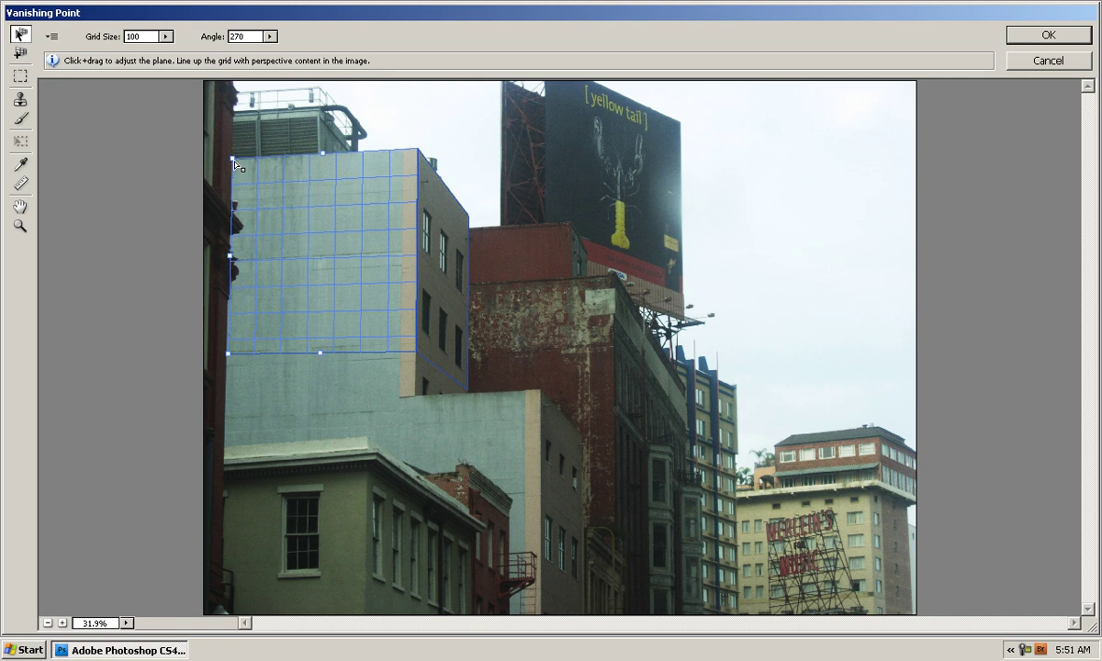
left_click_drag(227, 356, 227, 354)
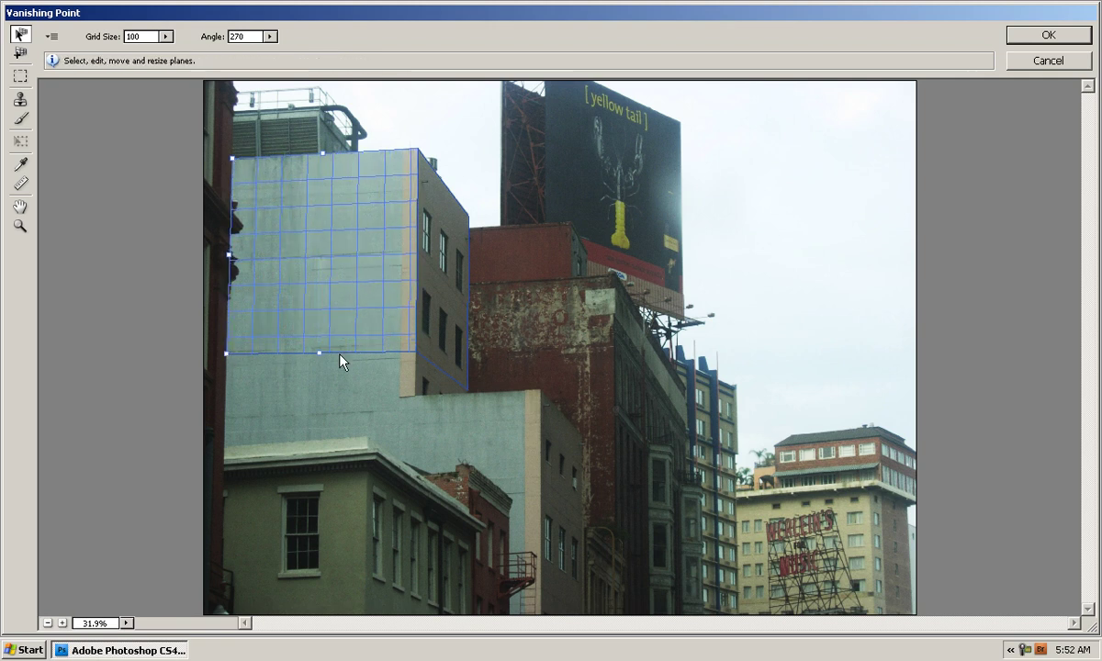
left_click_drag(319, 353, 312, 449)
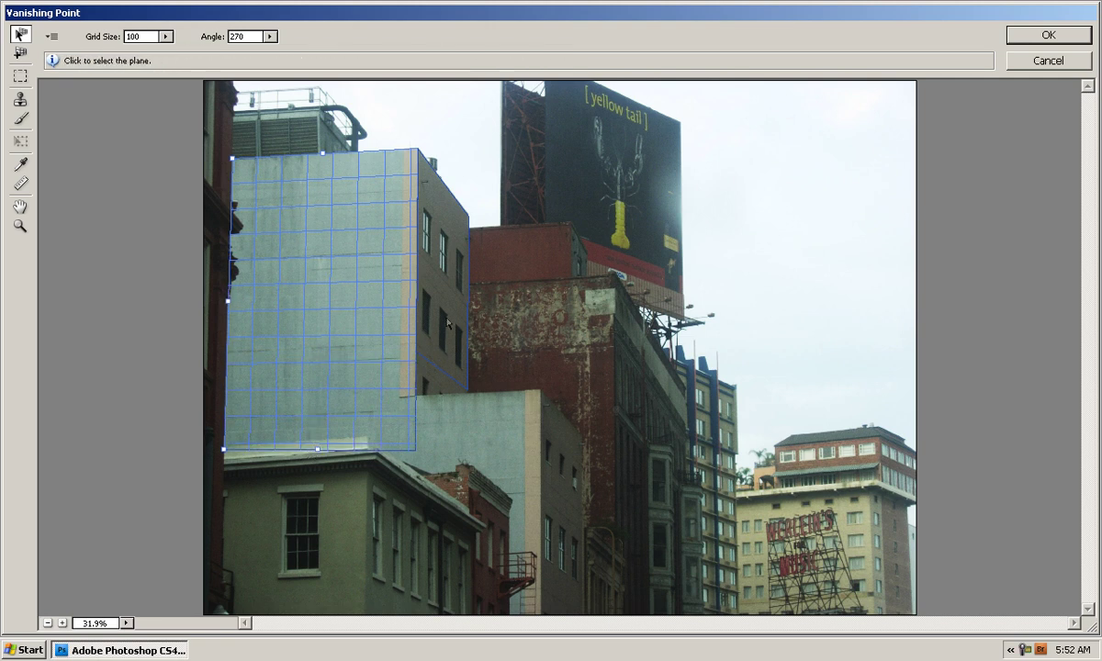
left_click(473, 308)
Tear off another perpendicular plane from the side wall across the red brick building.
key("alt")
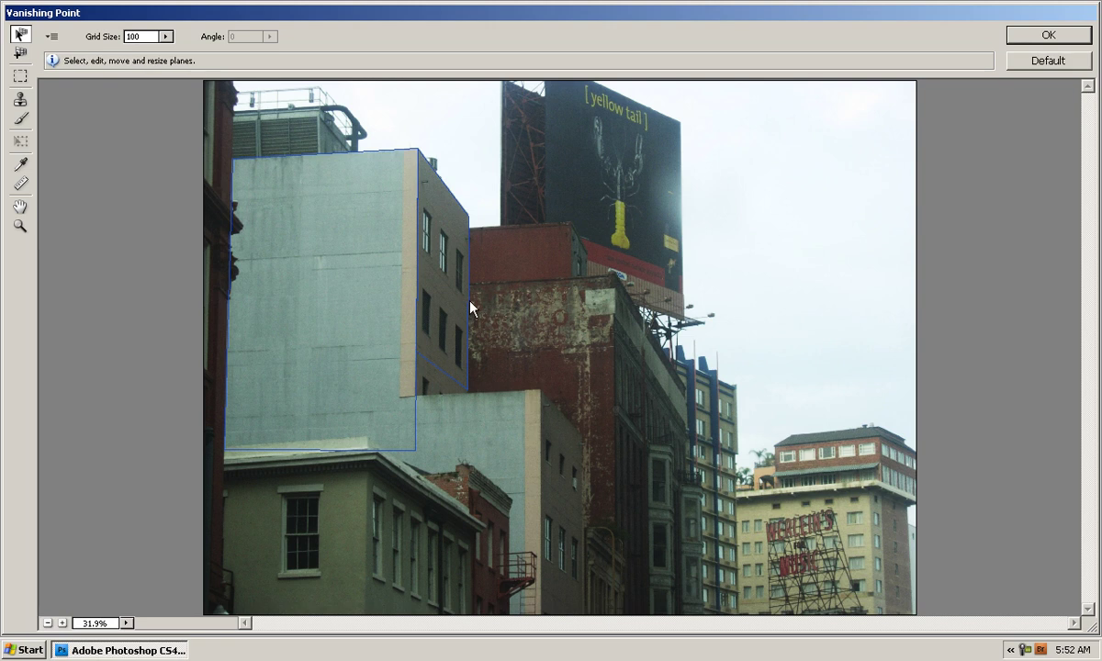
left_click(469, 303)
left_click_drag(468, 303, 615, 312)
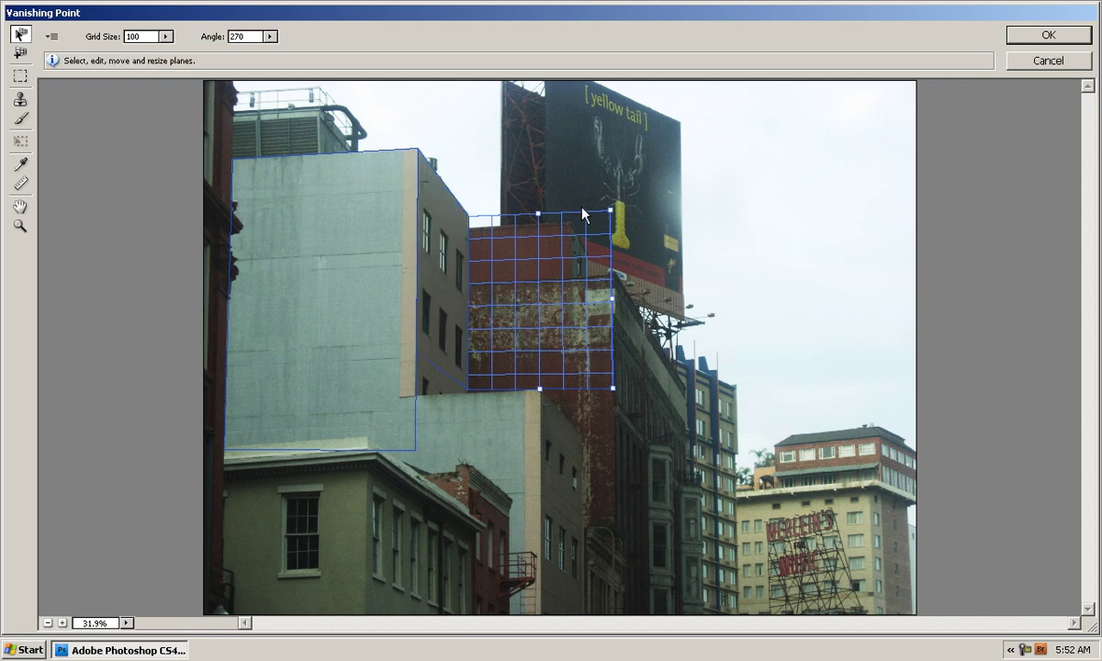
Draw a separate four-corner perspective plane over the yellow tail billboard.
left_click(20, 54)
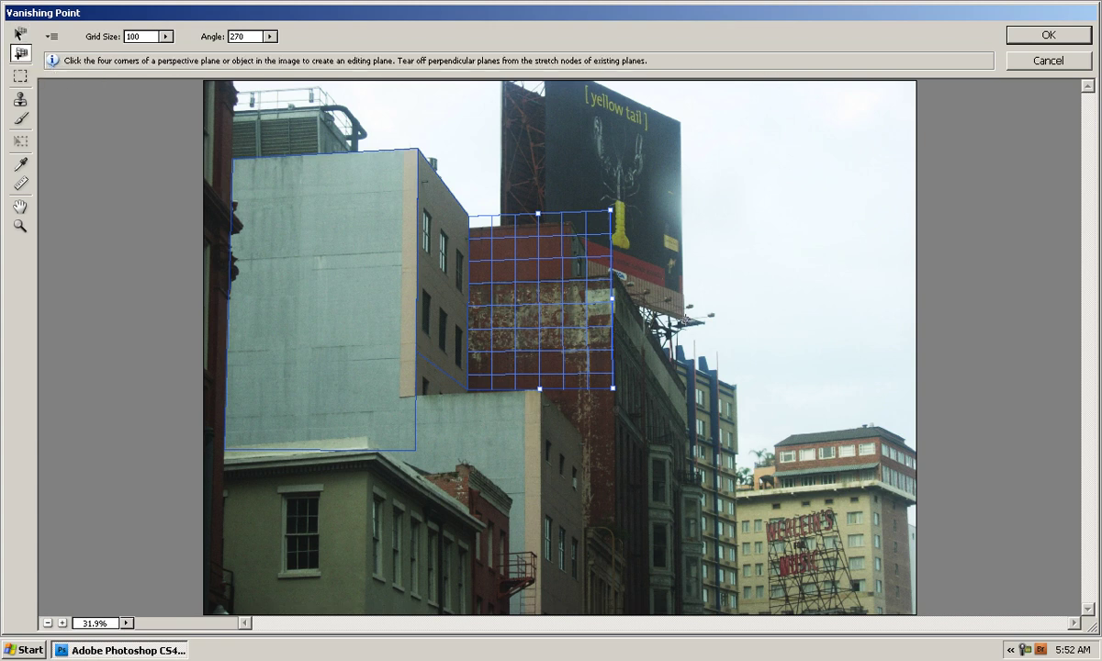
left_click(685, 320)
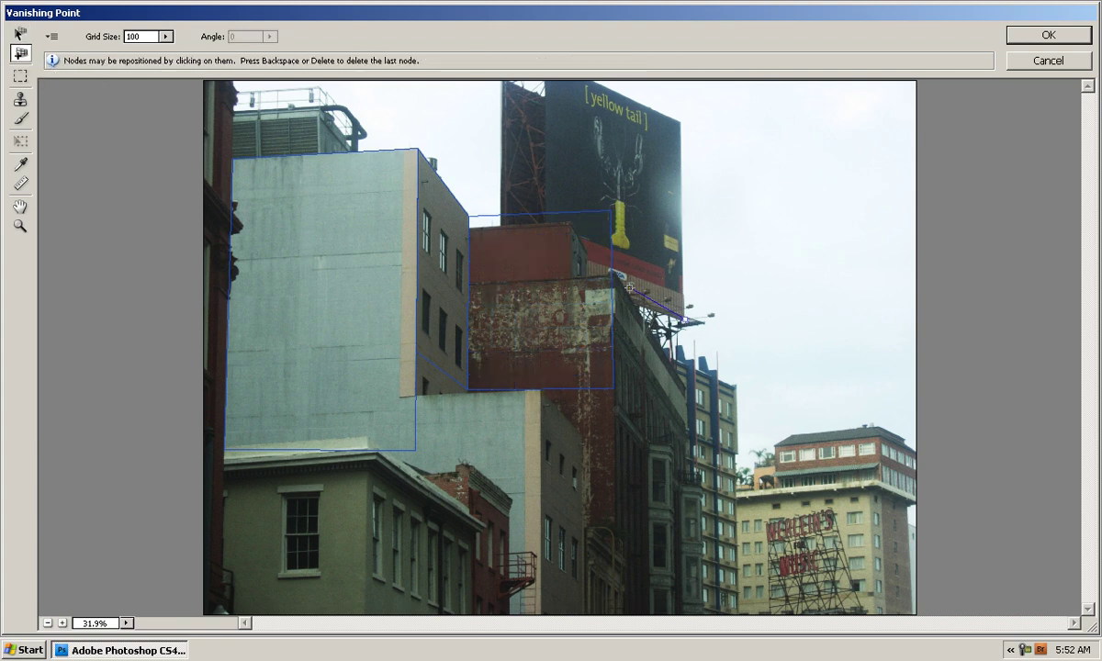
left_click(547, 277)
left_click(548, 83)
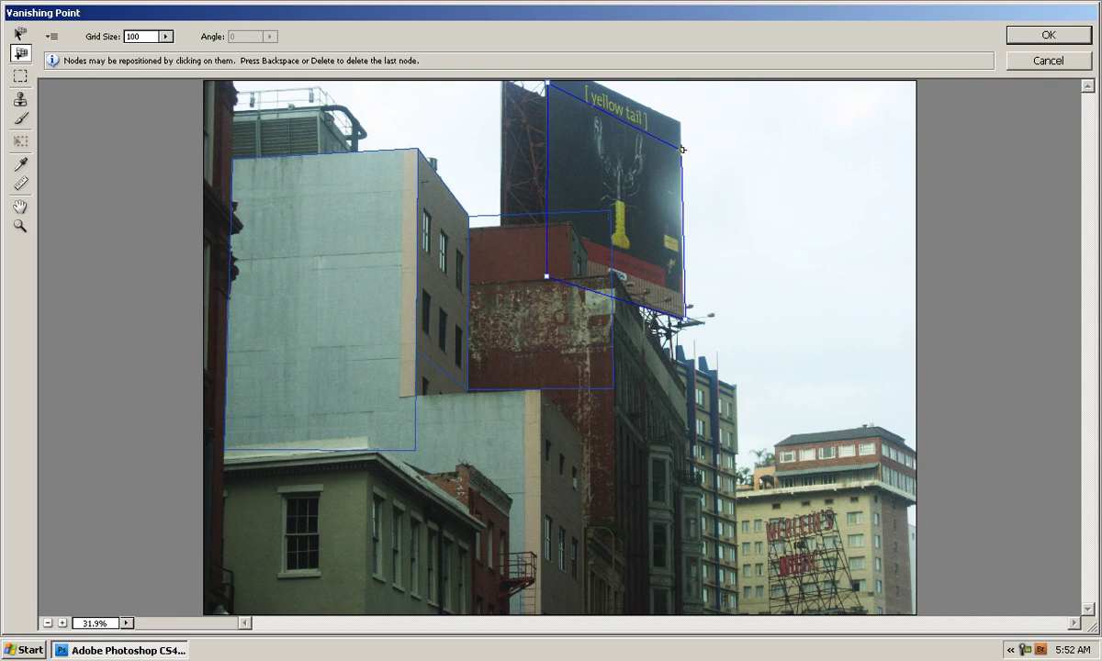
left_click(682, 149)
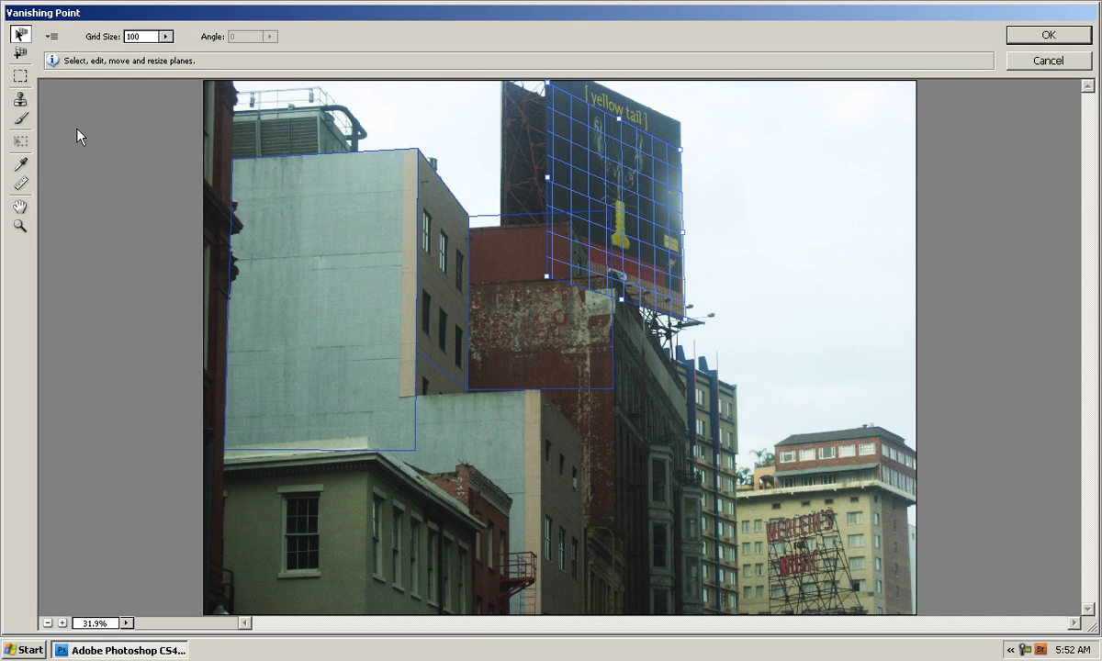
left_click(115, 170)
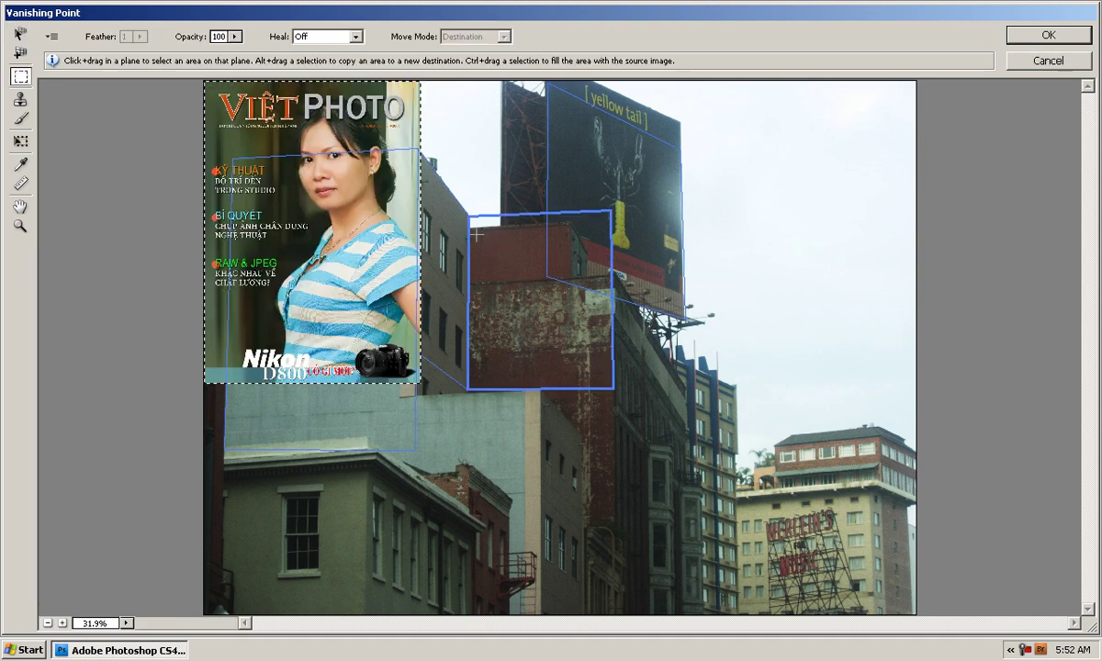
Paste the magazine cover and drag it onto the billboard plane in perspective.
mouse_move(274, 131)
left_mouse_down()
mouse_move(275, 215)
mouse_move(582, 156)
left_mouse_up()
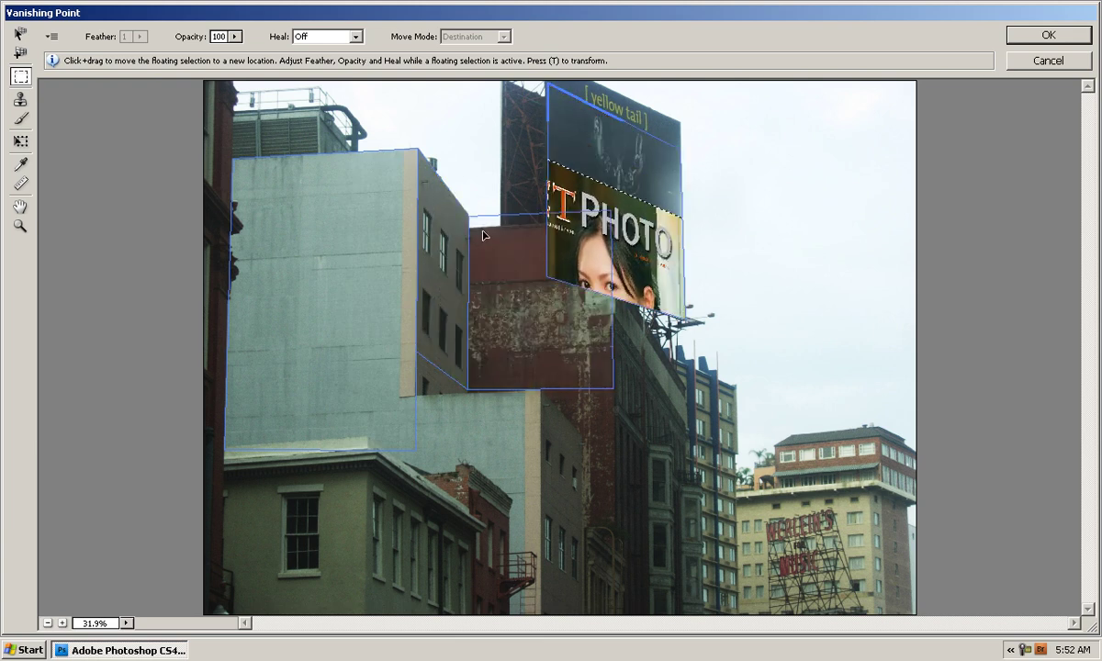
mouse_move(582, 154)
left_mouse_down()
mouse_move(500, 220)
mouse_move(565, 140)
left_mouse_up()
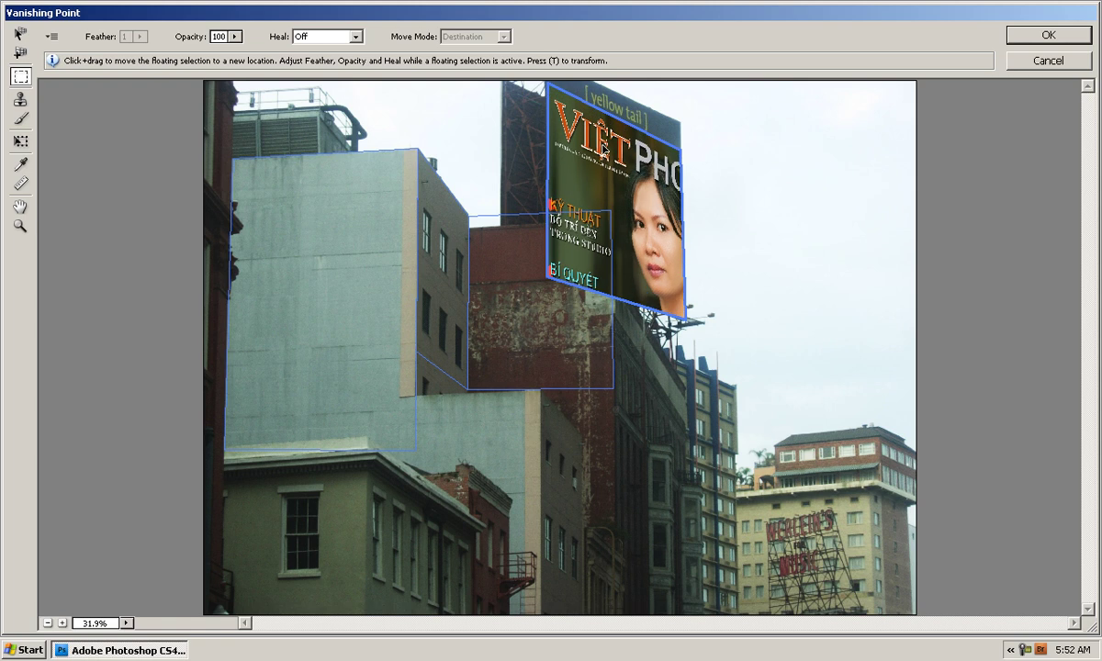
left_click(445, 115)
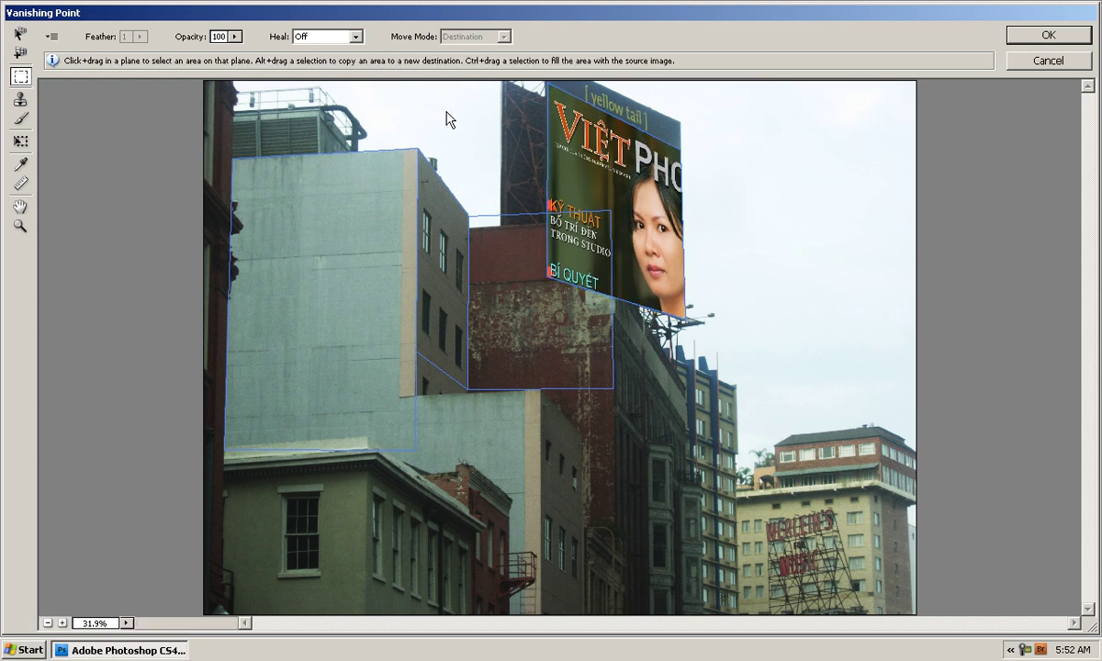
key("t")
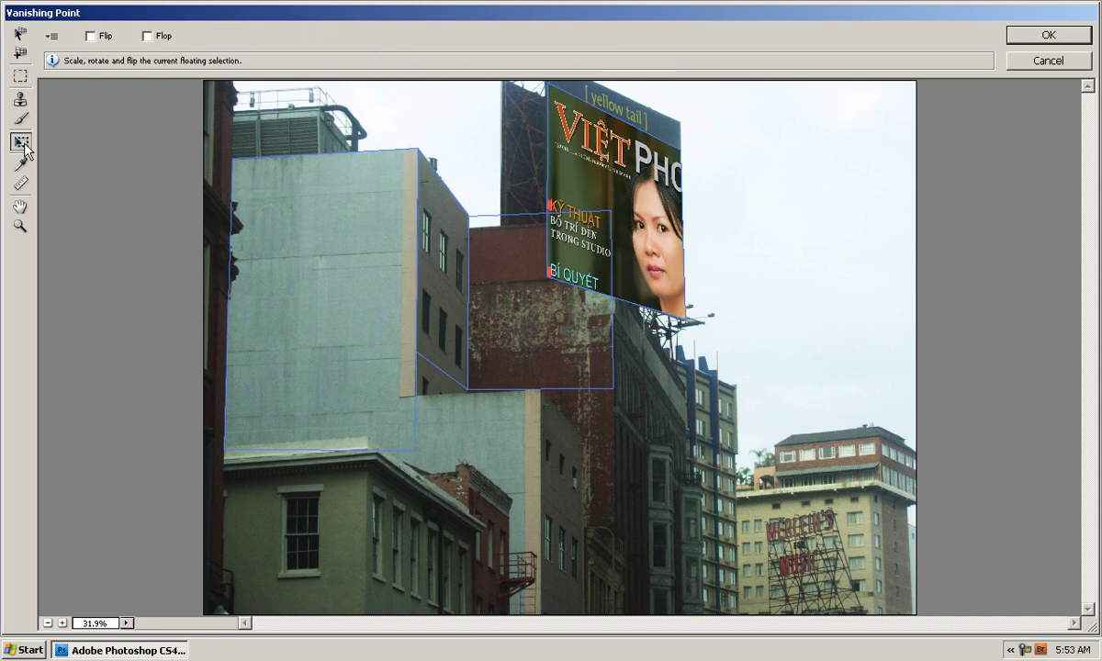
Resize the cover and slide it from the billboard across the left wall and side-wall planes.
mouse_move(577, 147)
left_mouse_down()
mouse_move(577, 136)
mouse_move(625, 246)
left_mouse_up()
mouse_move(663, 285)
left_mouse_down()
mouse_move(596, 136)
mouse_move(604, 145)
left_mouse_up()
mouse_move(555, 101)
left_mouse_down()
mouse_move(592, 147)
mouse_move(630, 237)
mouse_move(584, 128)
mouse_move(464, 257)
left_mouse_up()
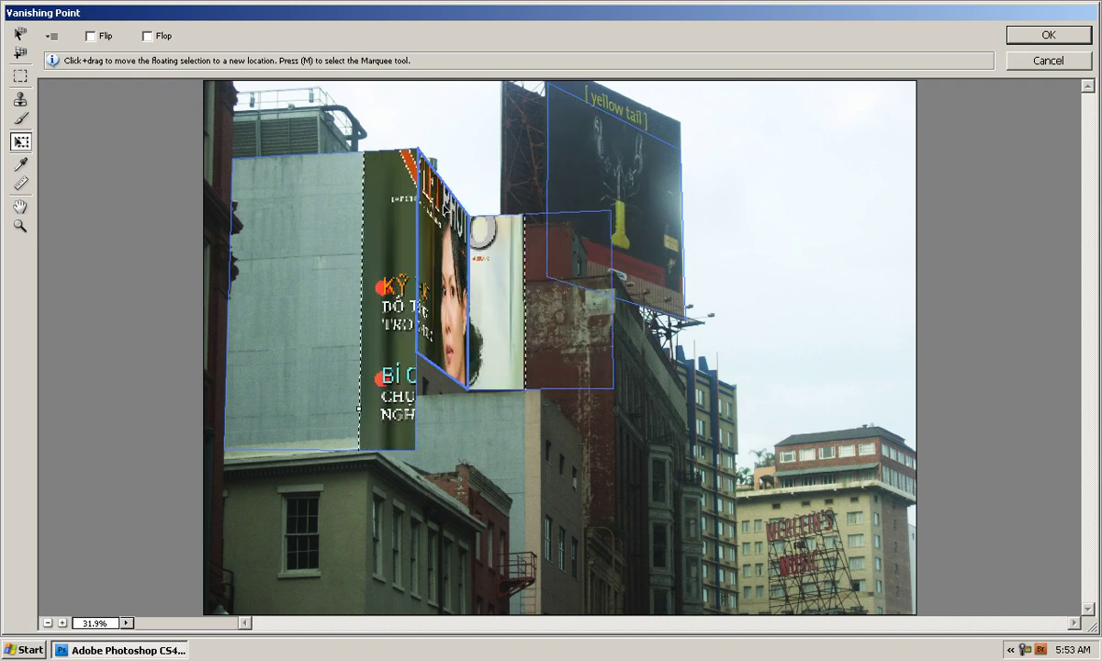
left_click_drag(460, 211, 340, 200)
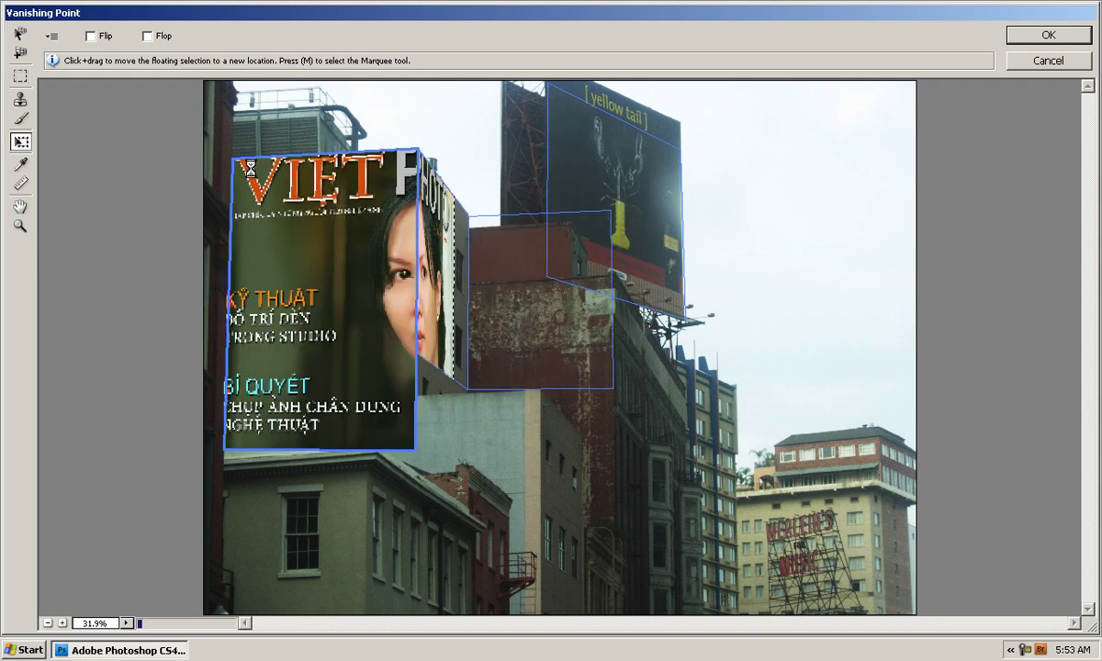
left_click_drag(331, 240, 283, 195)
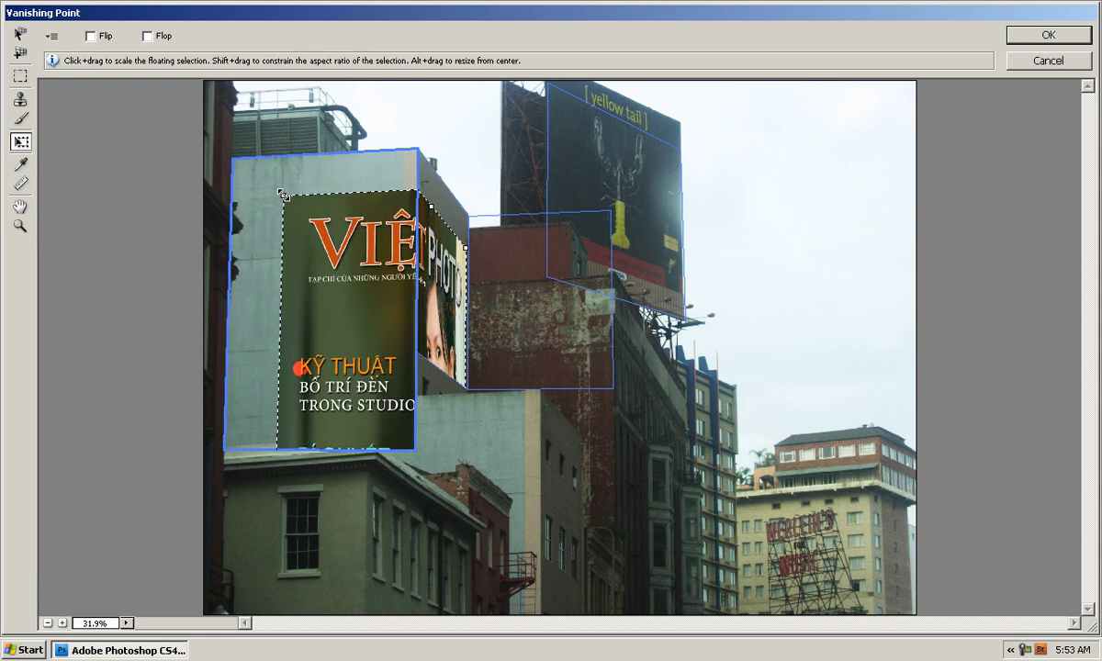
left_click_drag(283, 194, 315, 162)
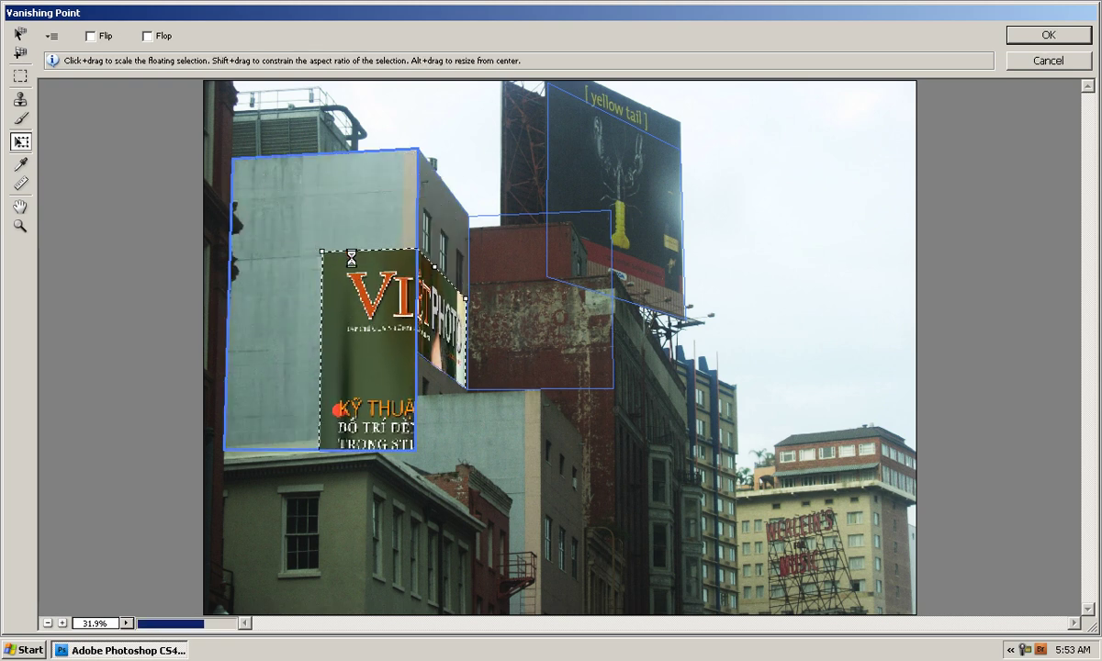
left_click_drag(348, 217, 433, 238)
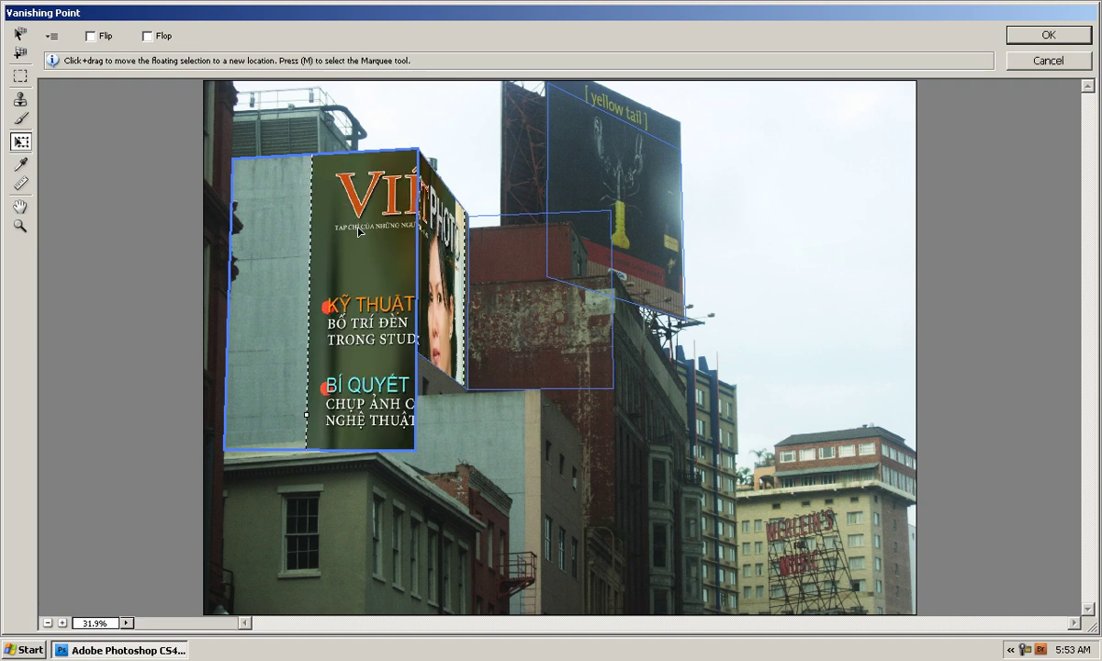
mouse_move(372, 259)
left_mouse_down()
mouse_move(347, 246)
mouse_move(577, 152)
mouse_move(556, 126)
left_mouse_up()
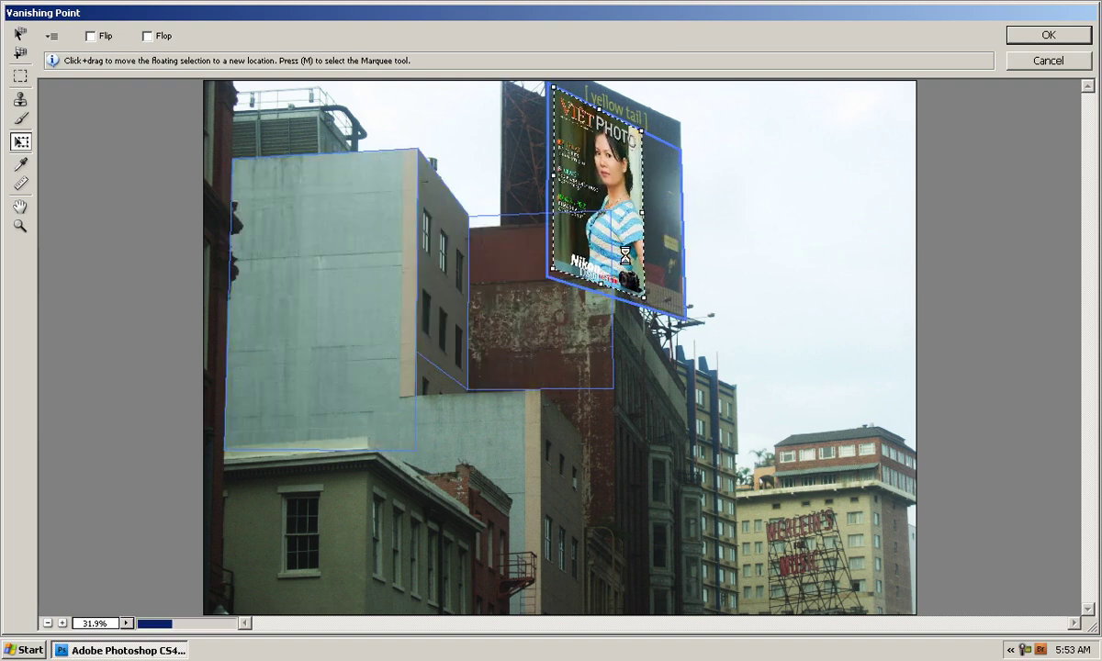
Enlarge and position the cover to fill the yellow tail billboard, then apply Vanishing Point.
left_click_drag(643, 314, 647, 310)
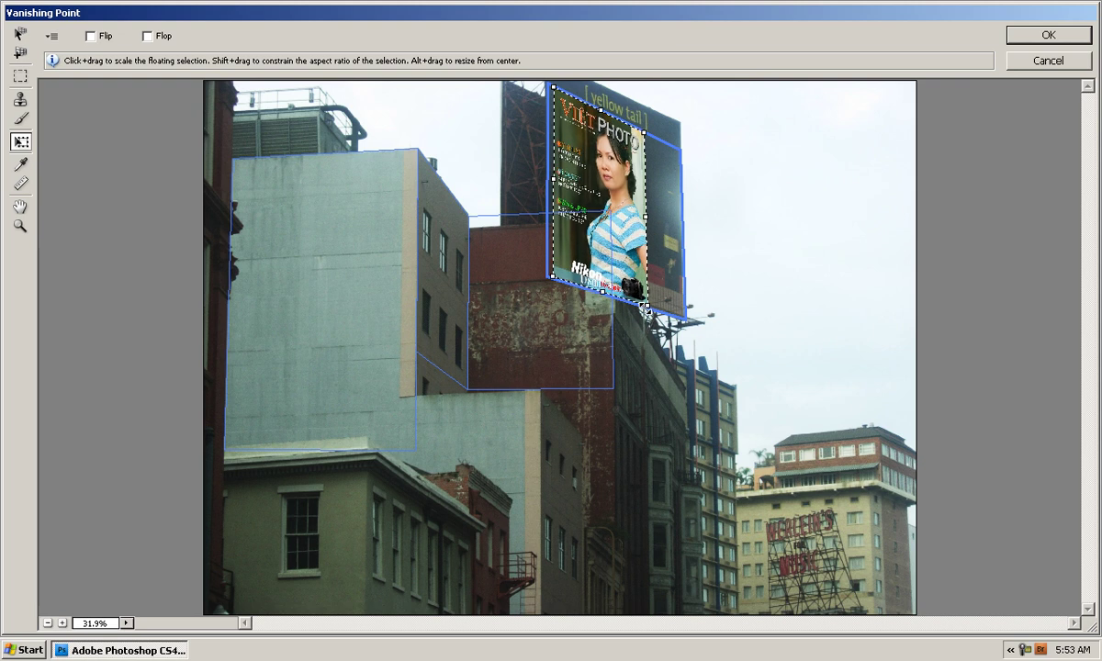
left_click_drag(622, 179, 645, 187)
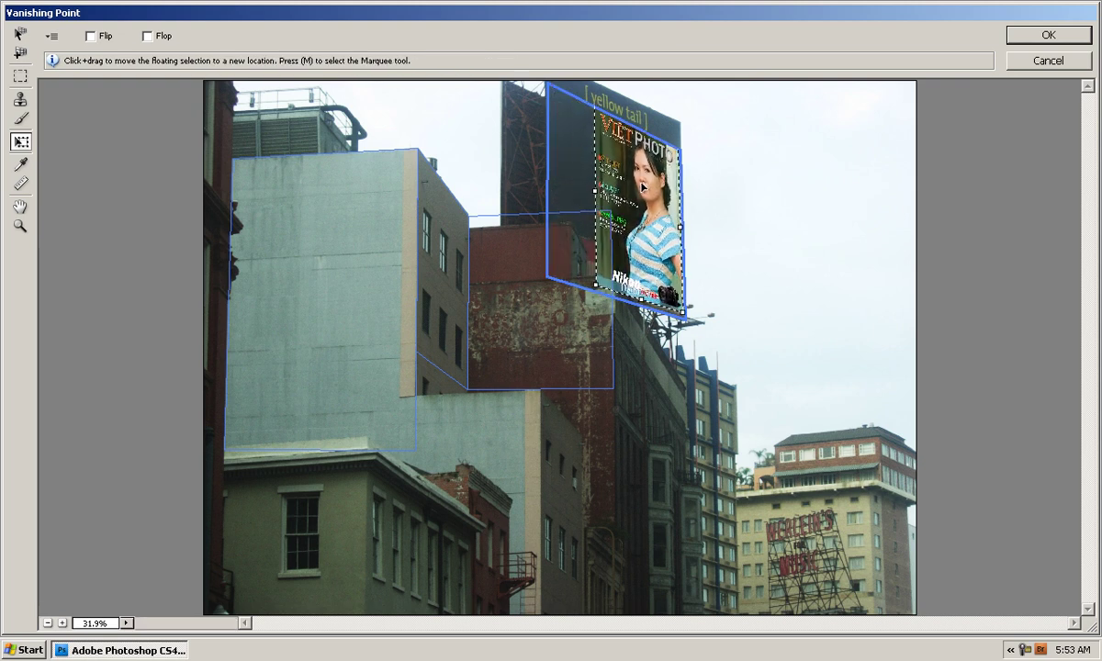
left_click_drag(596, 285, 585, 294)
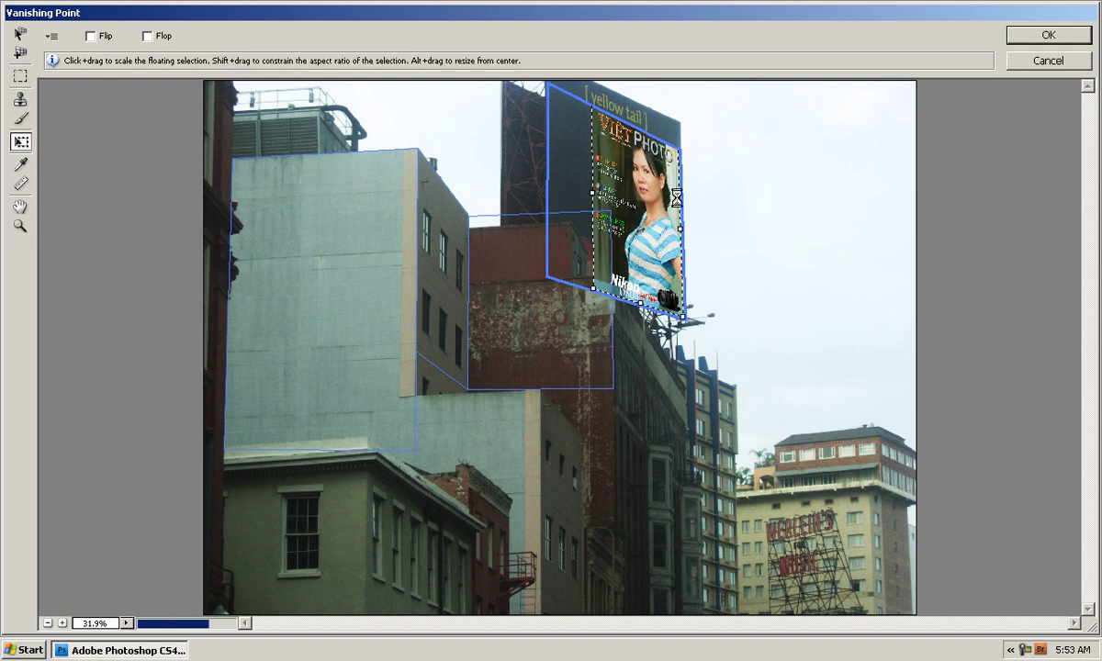
key("Return")
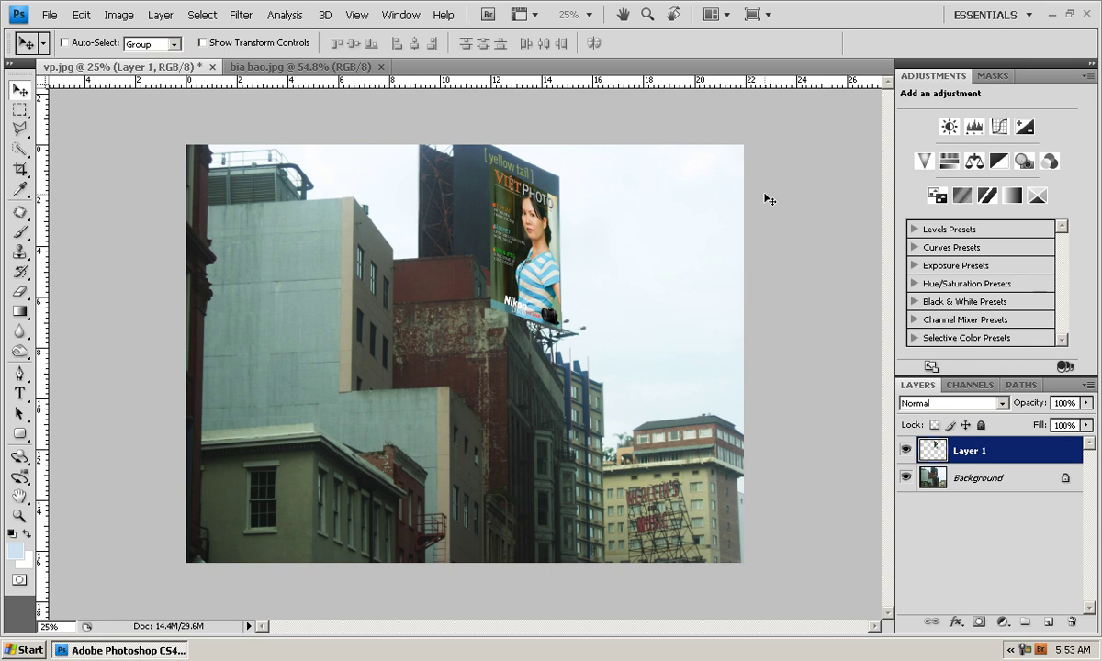
Reopen Vanishing Point, hide the plane grids, and set the Stamp tool's Heal to On.
left_click(241, 15)
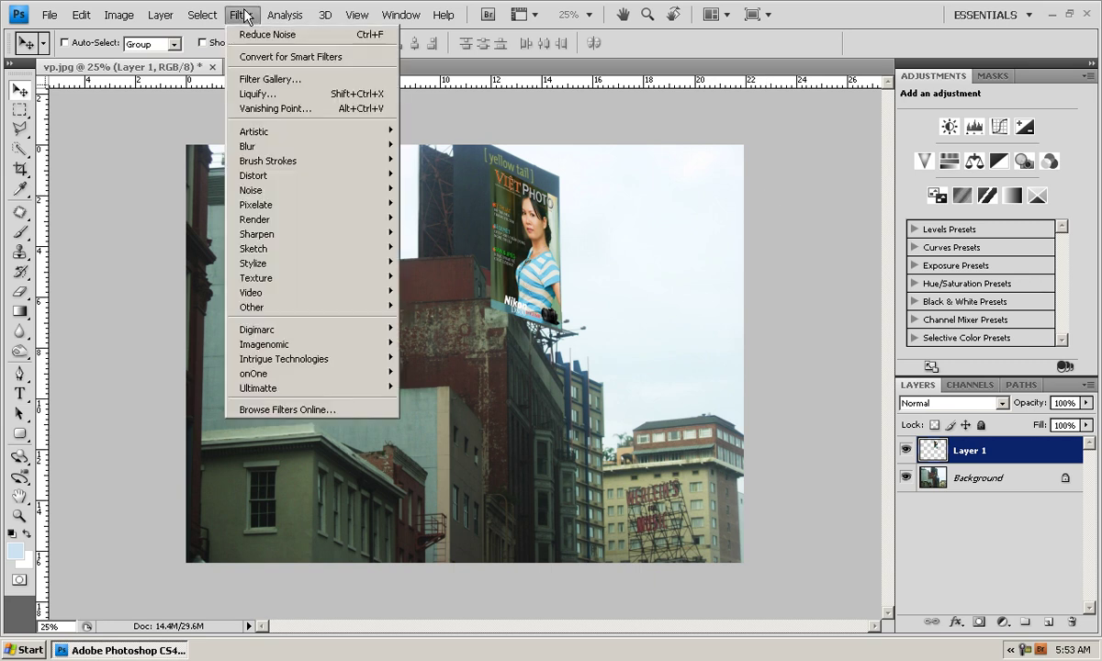
left_click(289, 108)
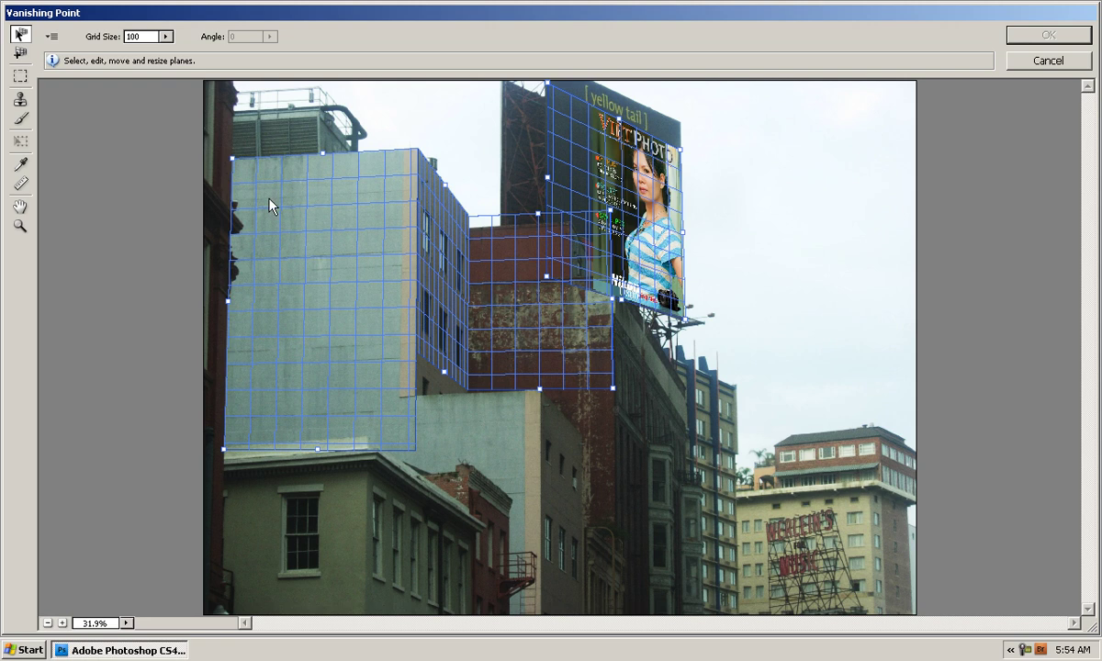
left_click(571, 493)
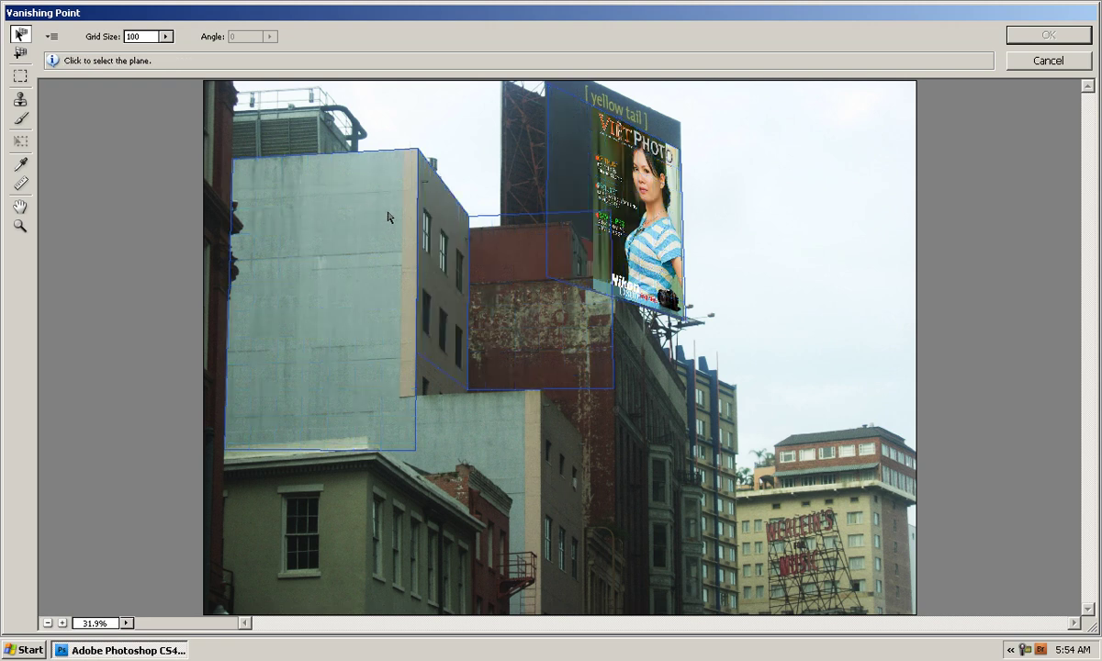
left_click(21, 98)
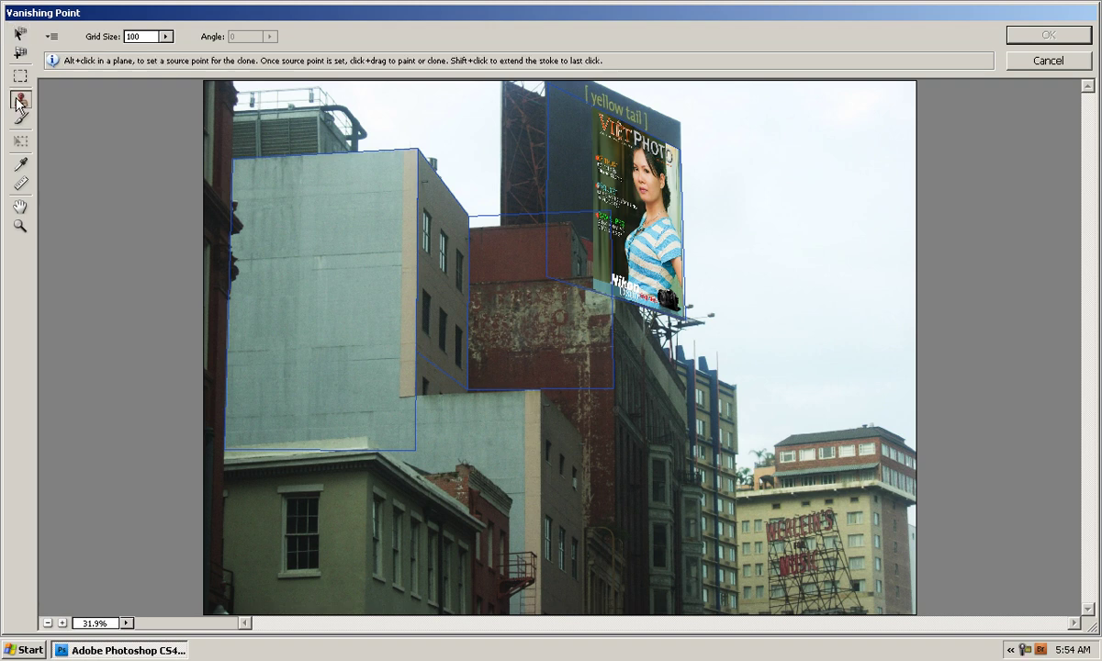
left_click(432, 37)
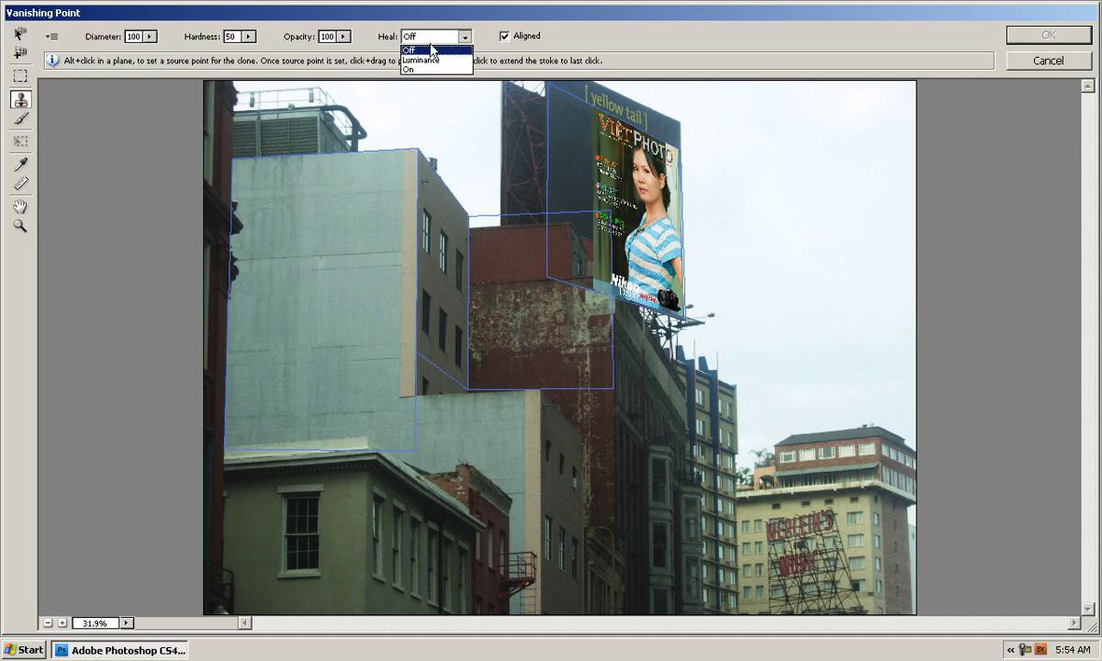
left_click(424, 69)
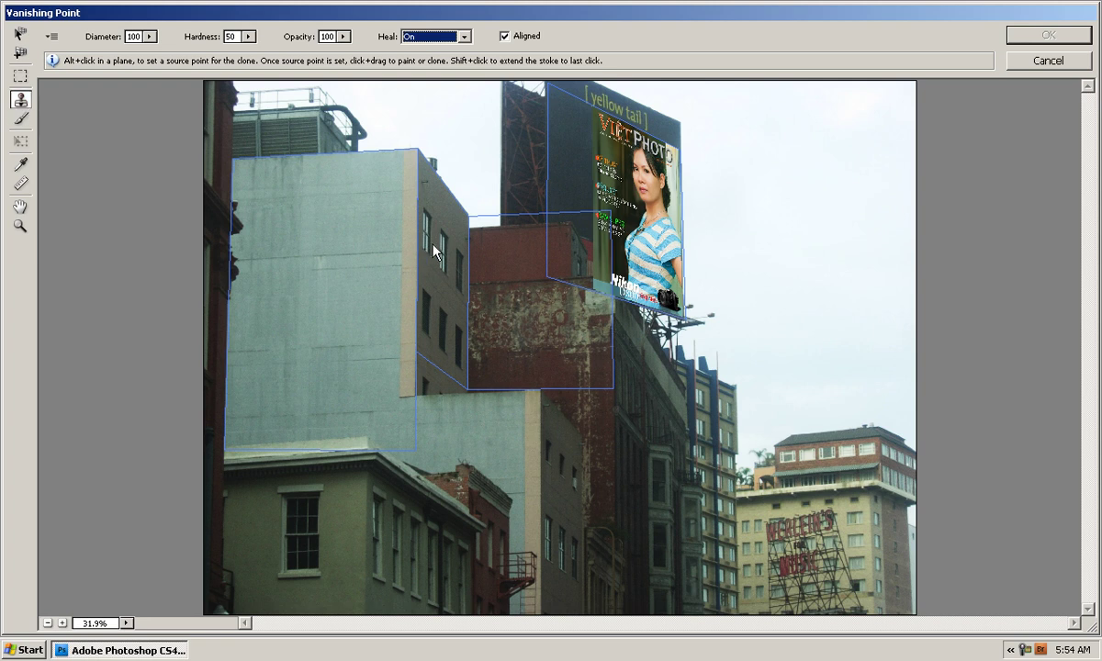
key("alt")
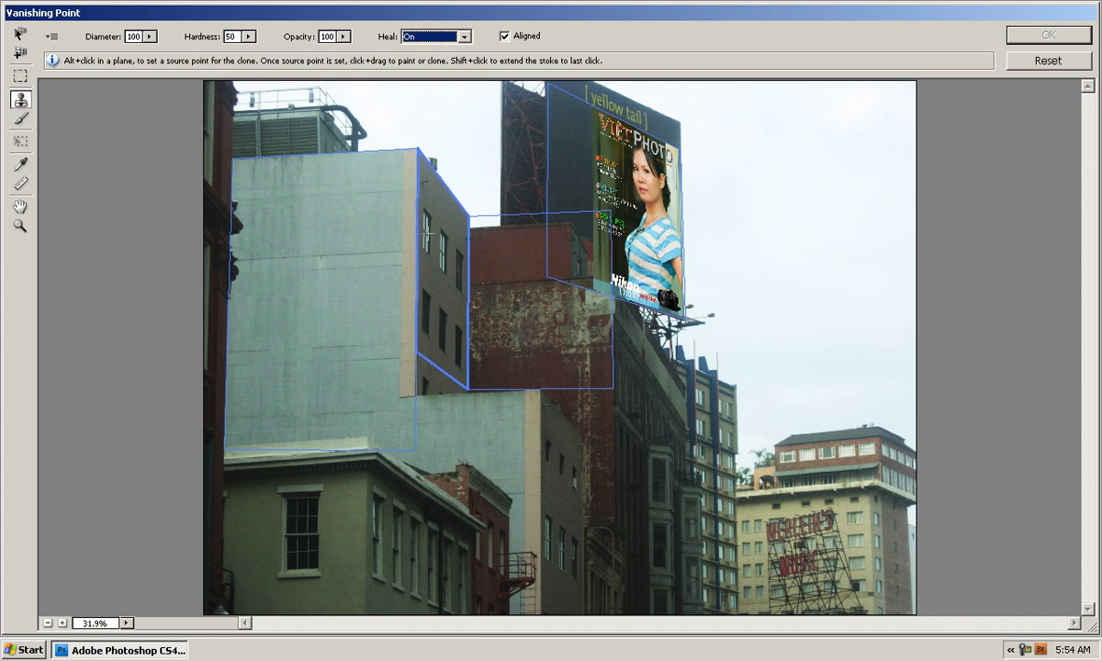
Clone a side-wall window onto the blank front wall, undoing one badly cloned patch.
left_click(442, 249, "alt")
mouse_move(331, 227)
left_mouse_down()
mouse_move(333, 206)
mouse_move(345, 232)
mouse_move(307, 263)
left_mouse_up()
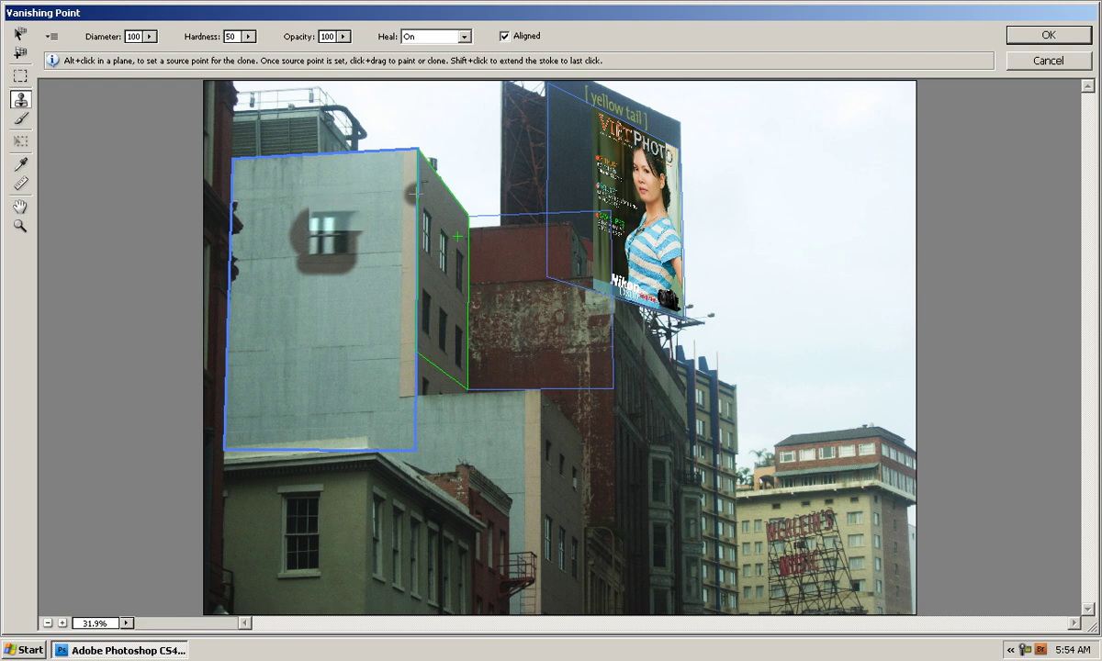
left_click(429, 243, "alt")
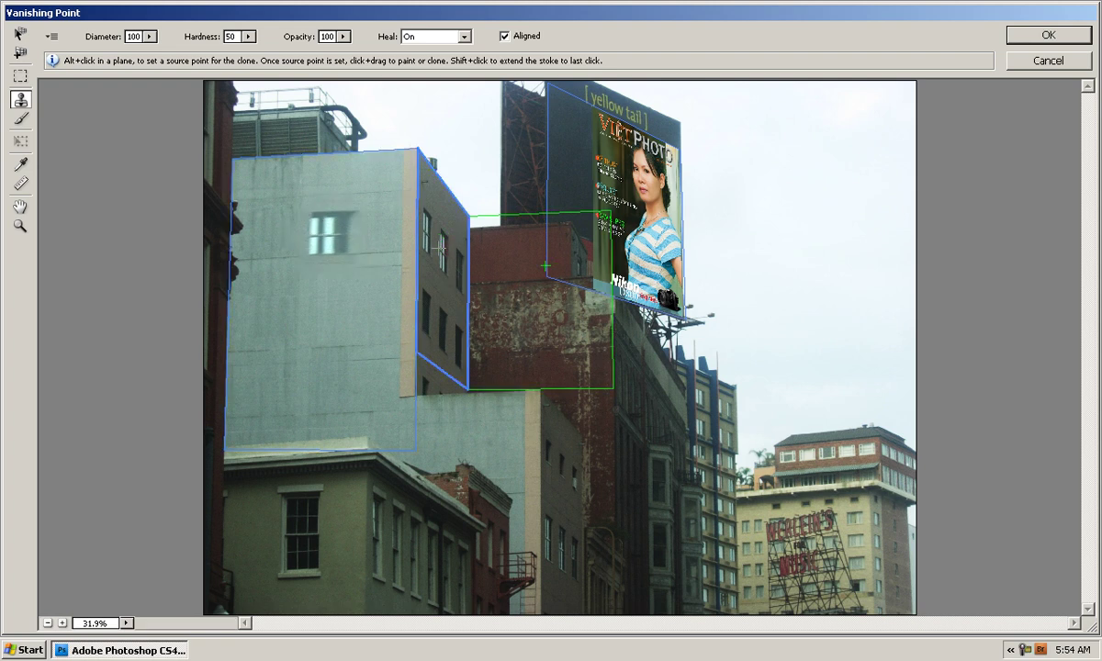
left_click_drag(246, 226, 248, 271)
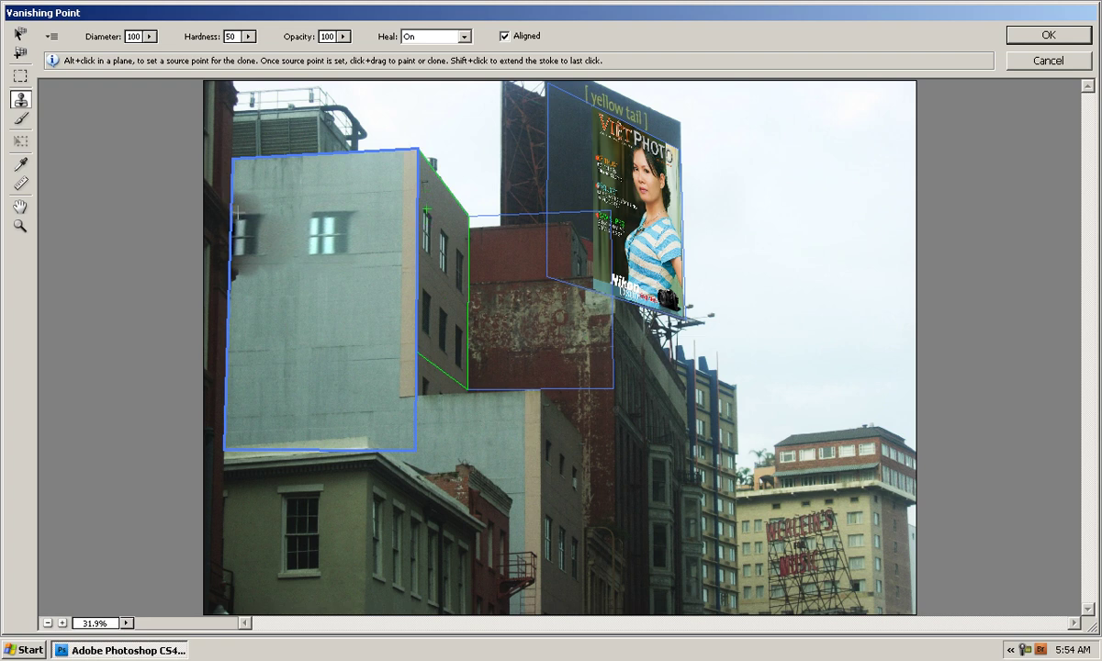
left_click_drag(236, 214, 236, 226)
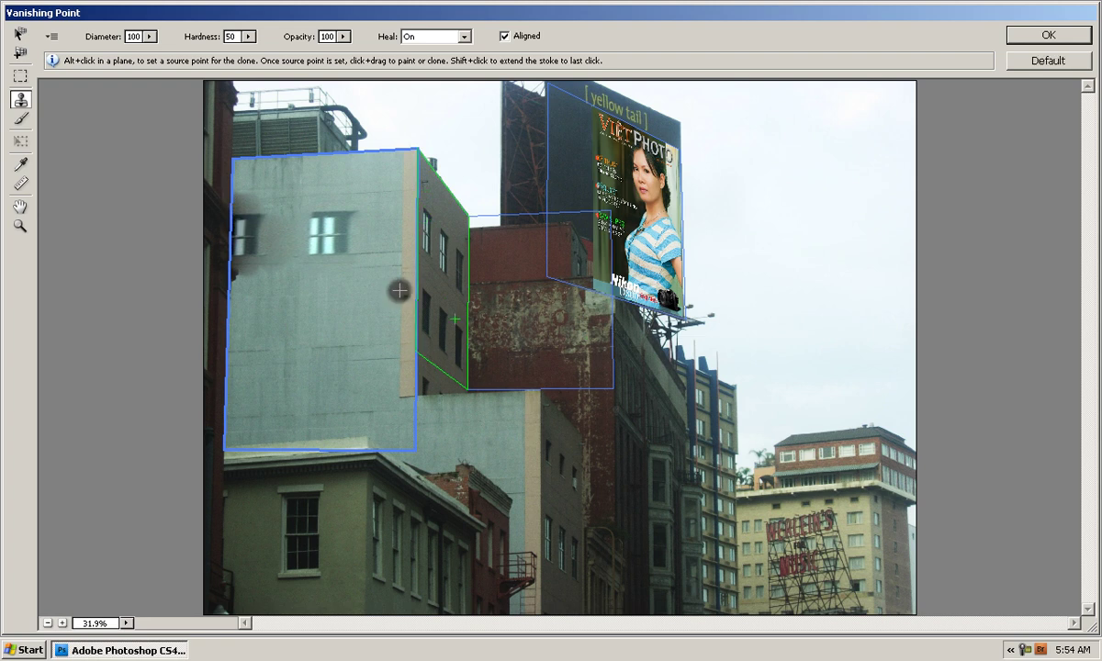
key("ctrl+alt+z")
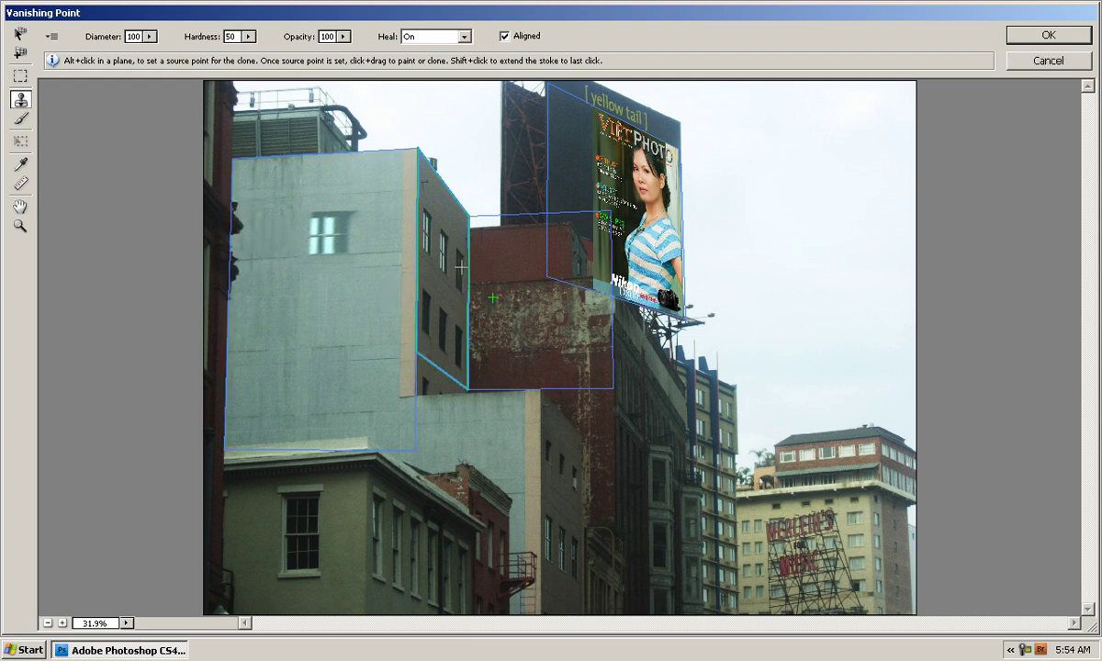
Clone a second window below the first from a lower source, then apply with OK.
key("alt")
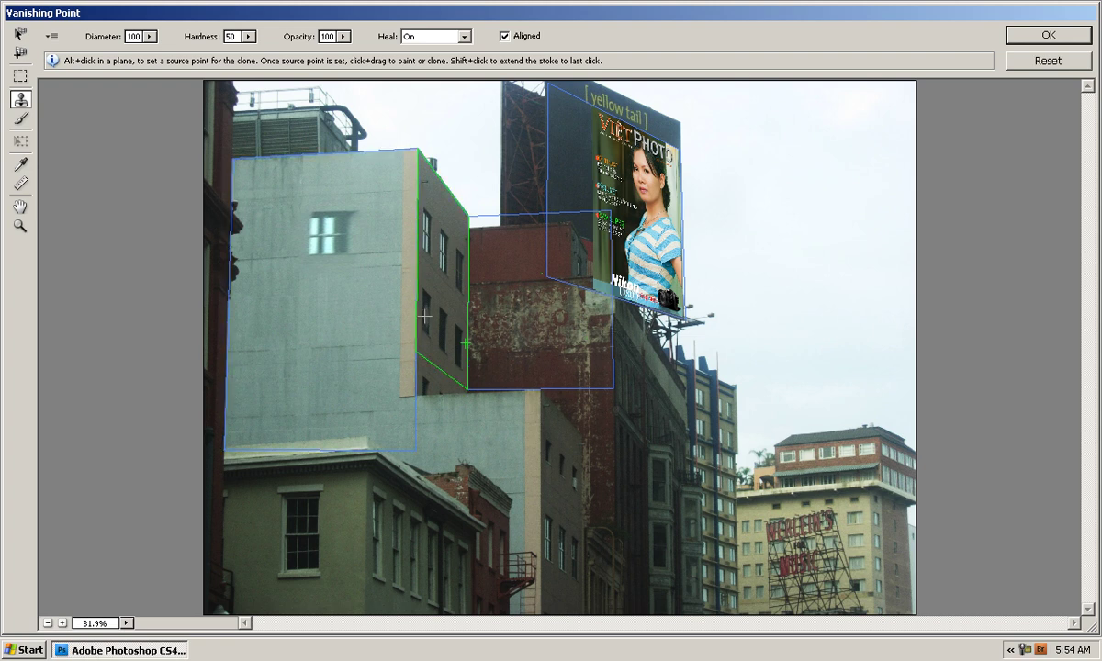
left_click(424, 316, "alt")
mouse_move(310, 296)
left_mouse_down()
mouse_move(315, 308)
mouse_move(350, 300)
mouse_move(283, 312)
left_mouse_up()
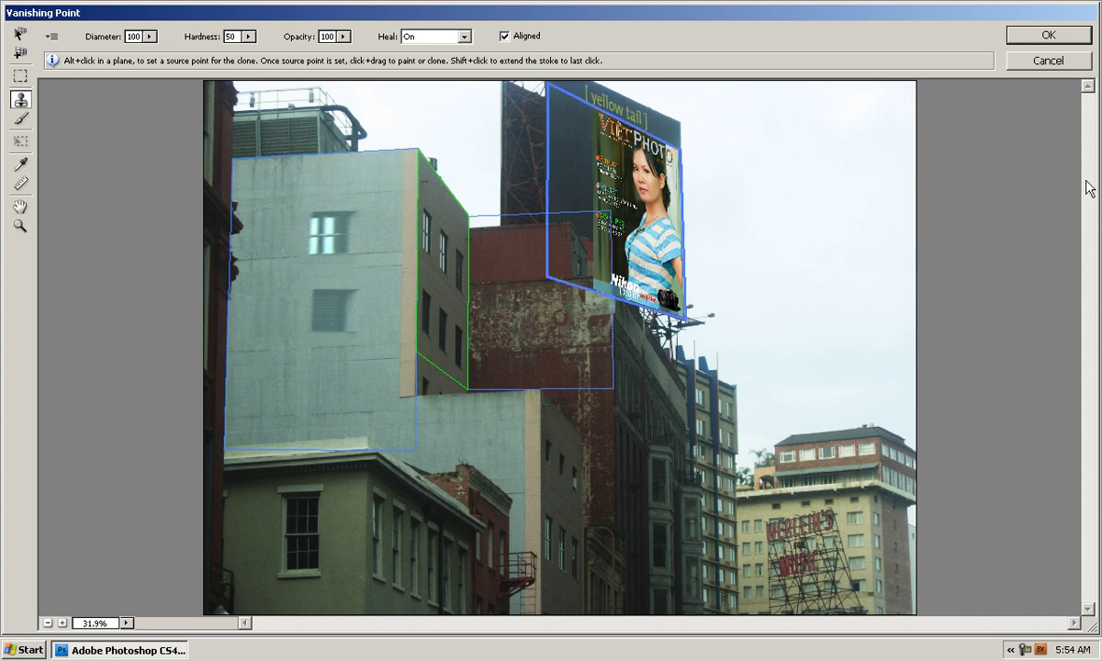
left_click(1041, 37)
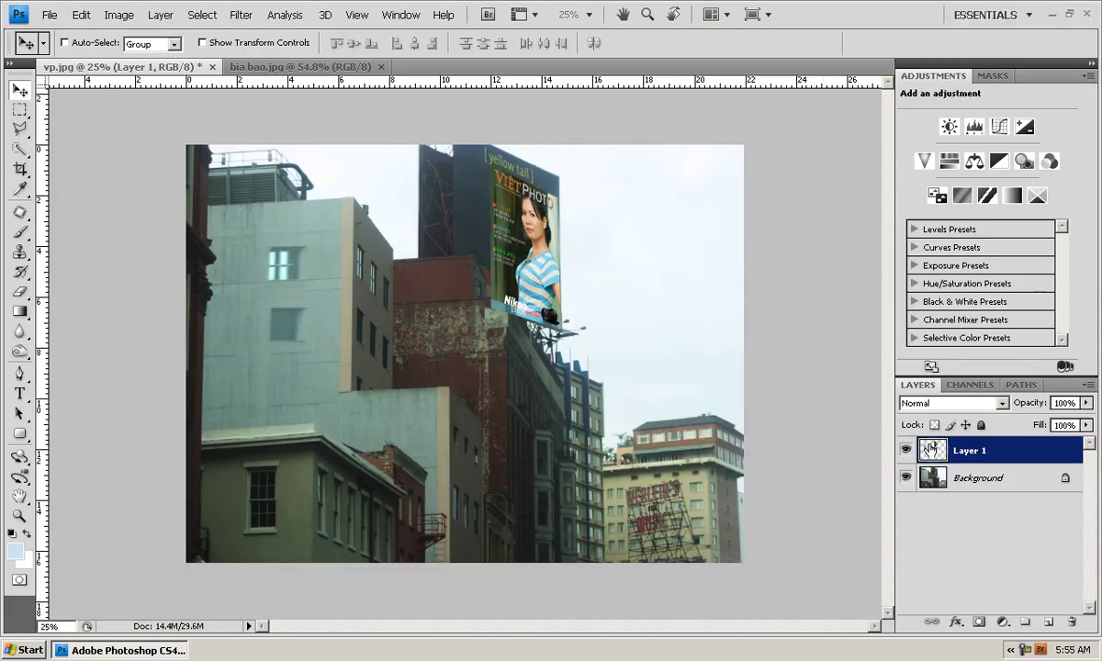
left_click(241, 14)
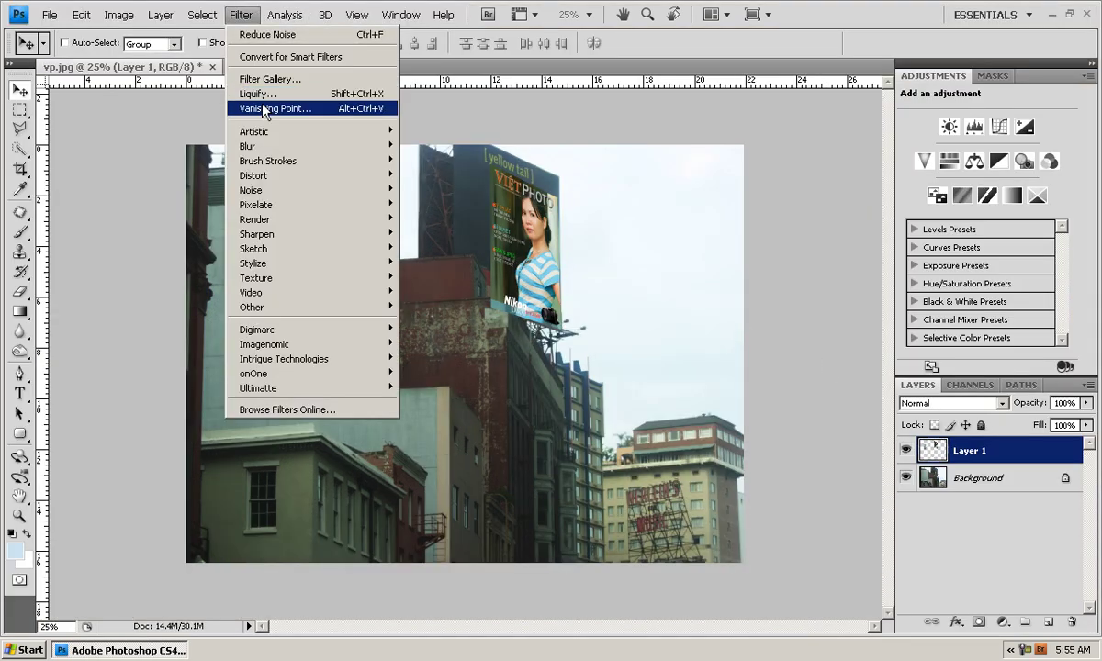
left_click(262, 109)
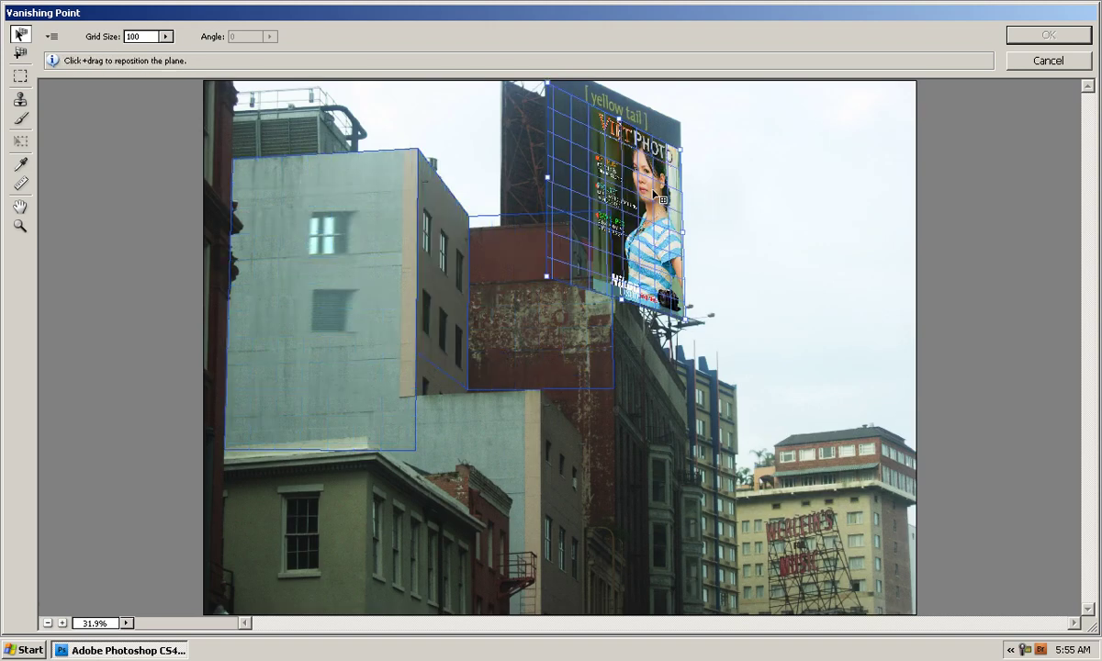
left_click(1039, 64)
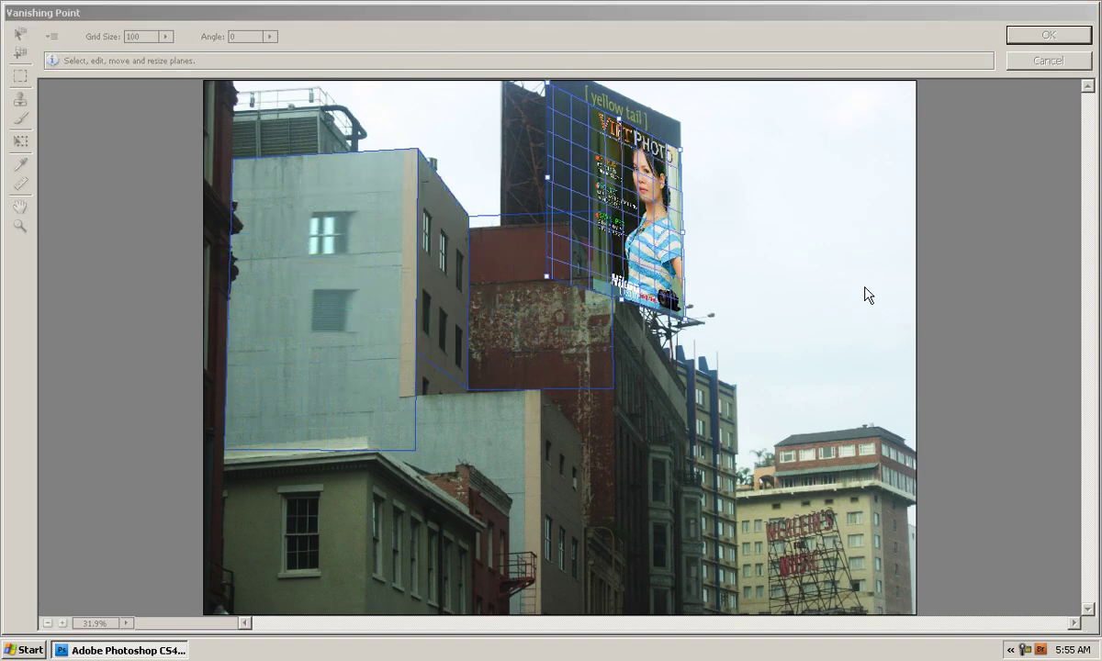